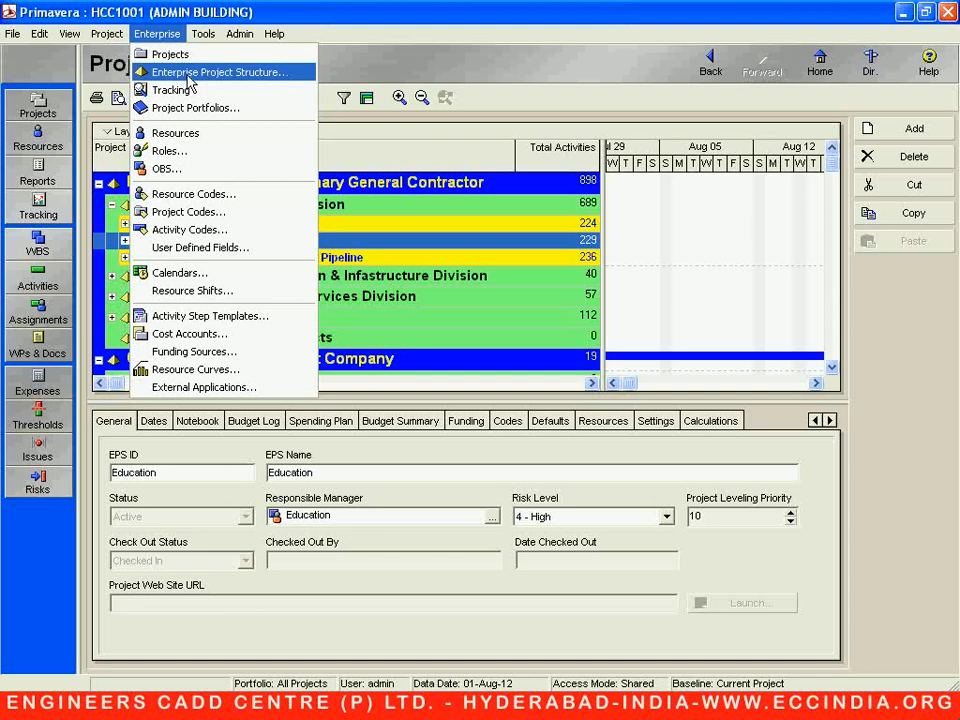
Add a new element to the Enterprise Project Structure and move it to the root level, above Innovative Construct.
left_click(190, 80)
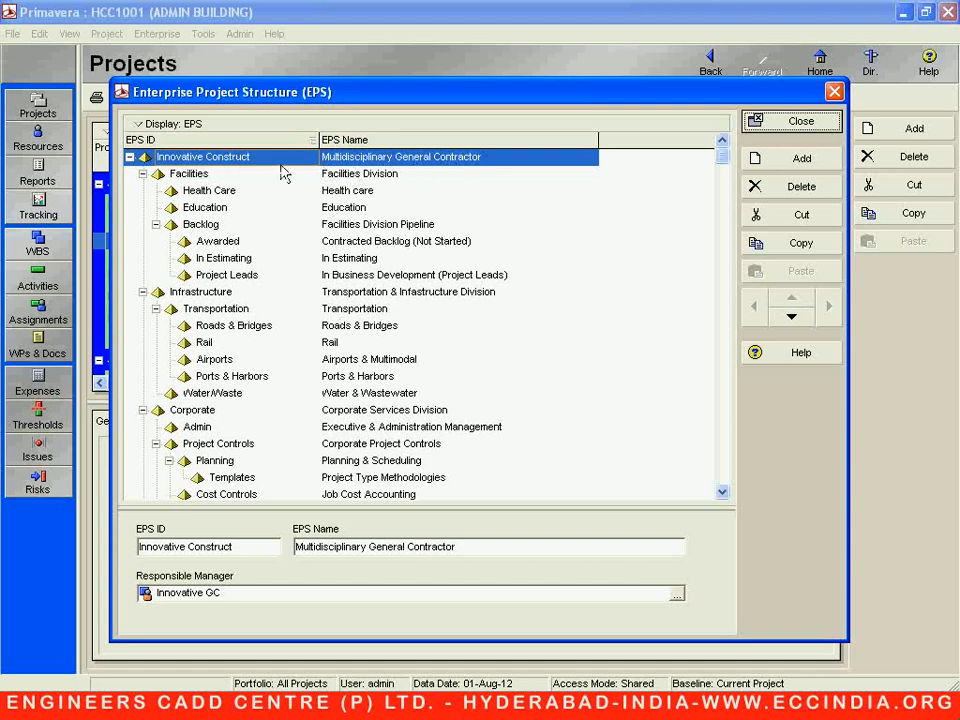
left_click(803, 160)
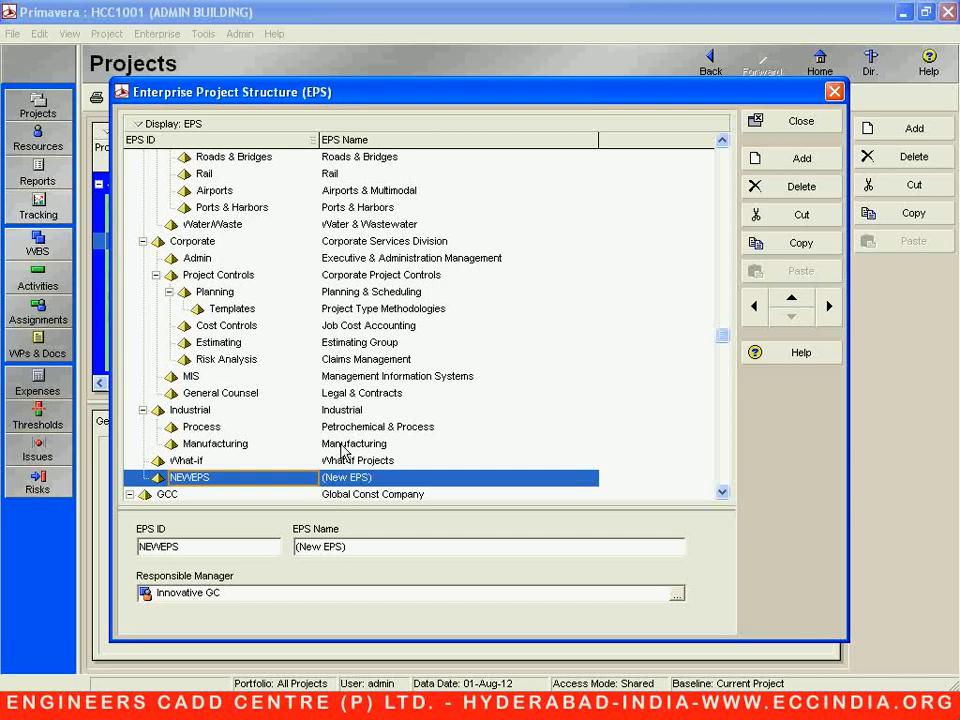
scroll(341, 450, "up", 4)
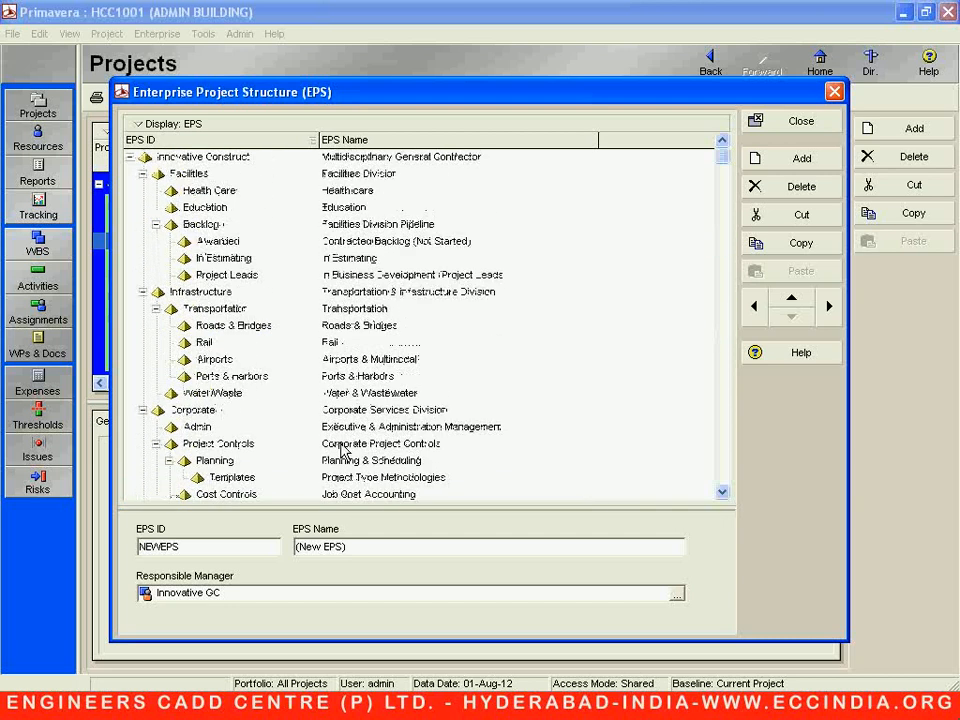
scroll(341, 450, "down", 2)
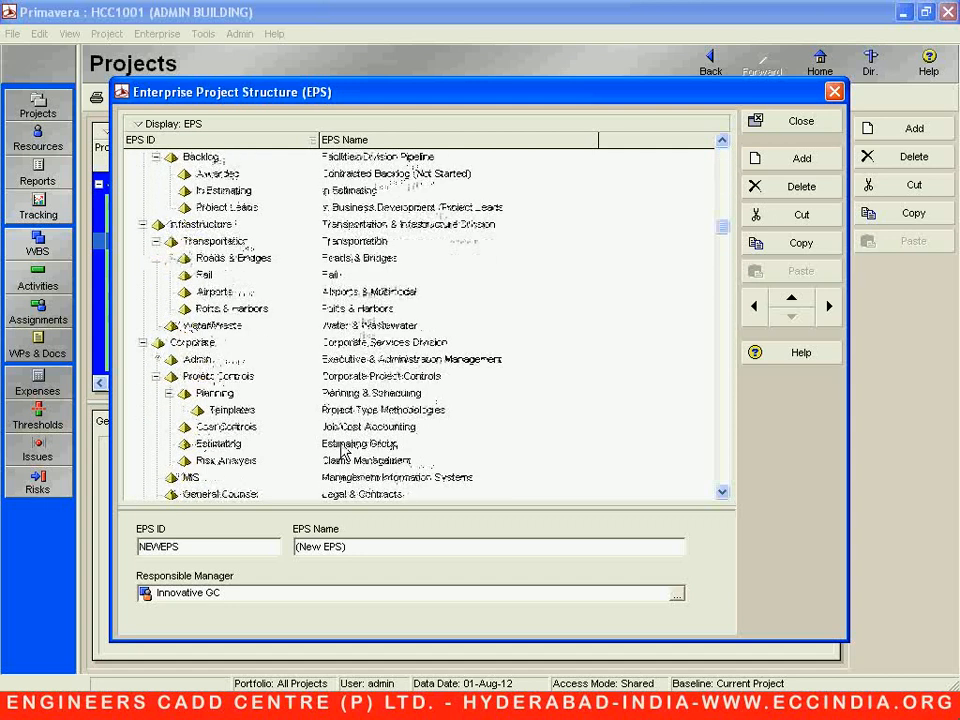
scroll(341, 450, "down", 1)
scroll(341, 450, "down", 3)
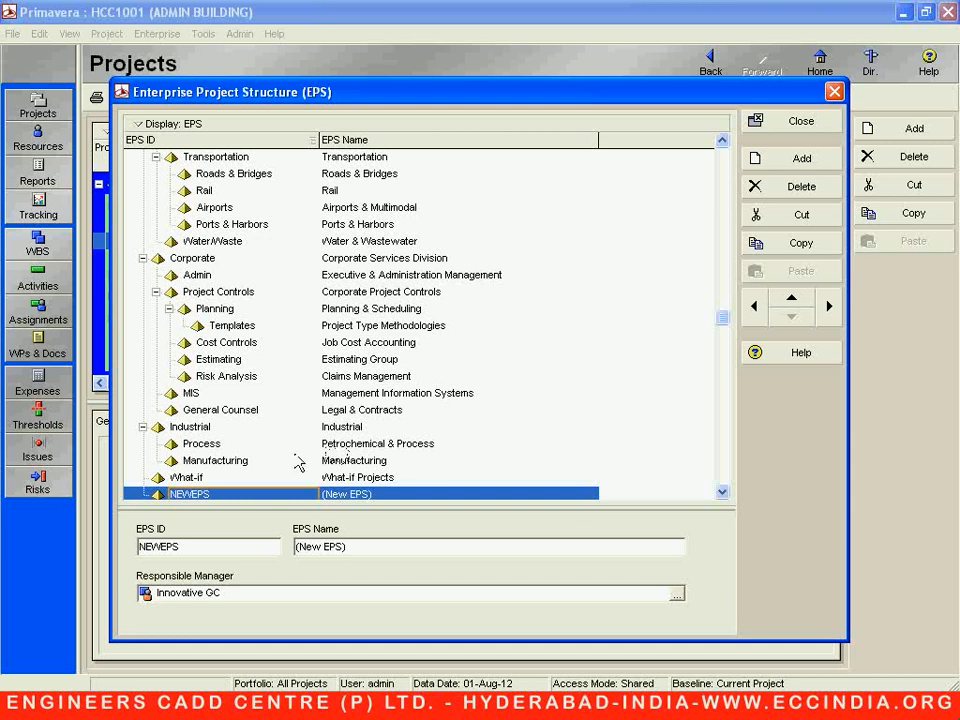
scroll(298, 462, "up", 3)
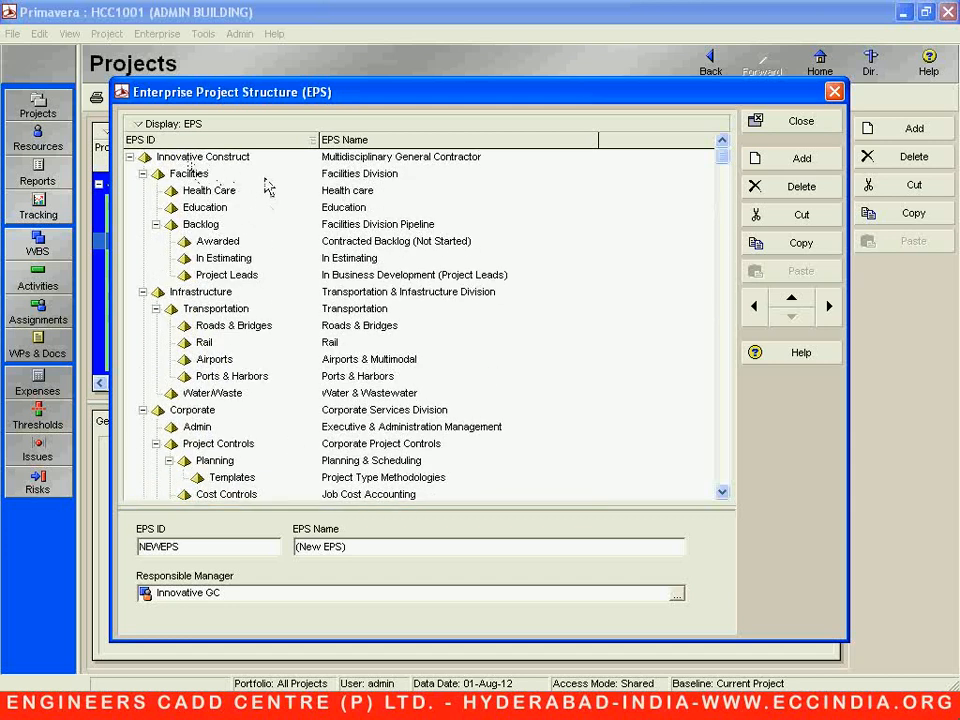
scroll(351, 321, "down", 1)
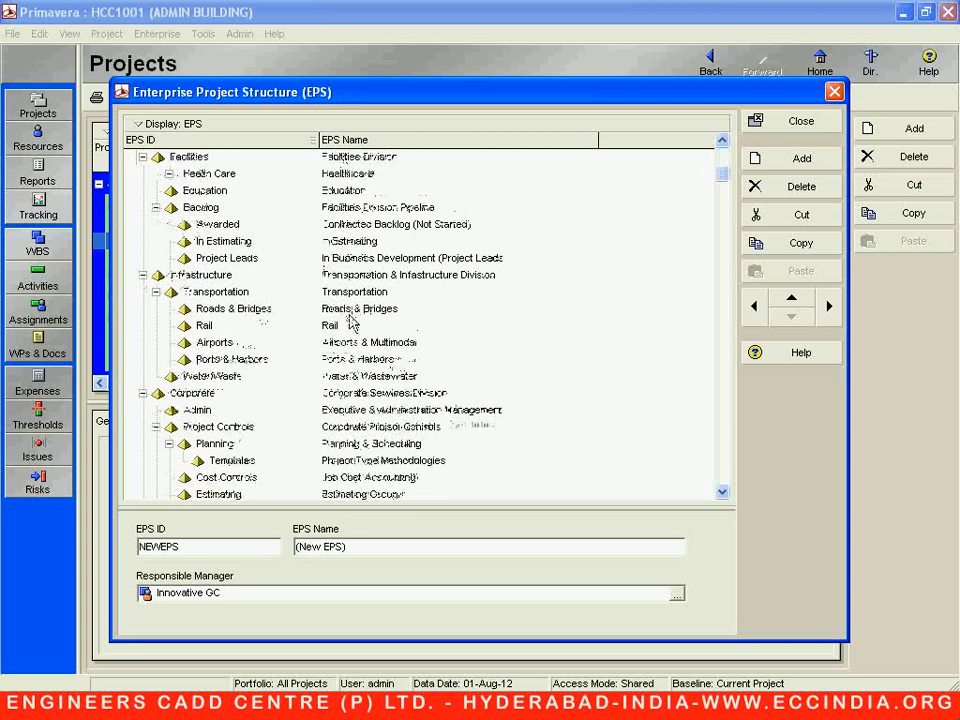
scroll(351, 321, "down", 8)
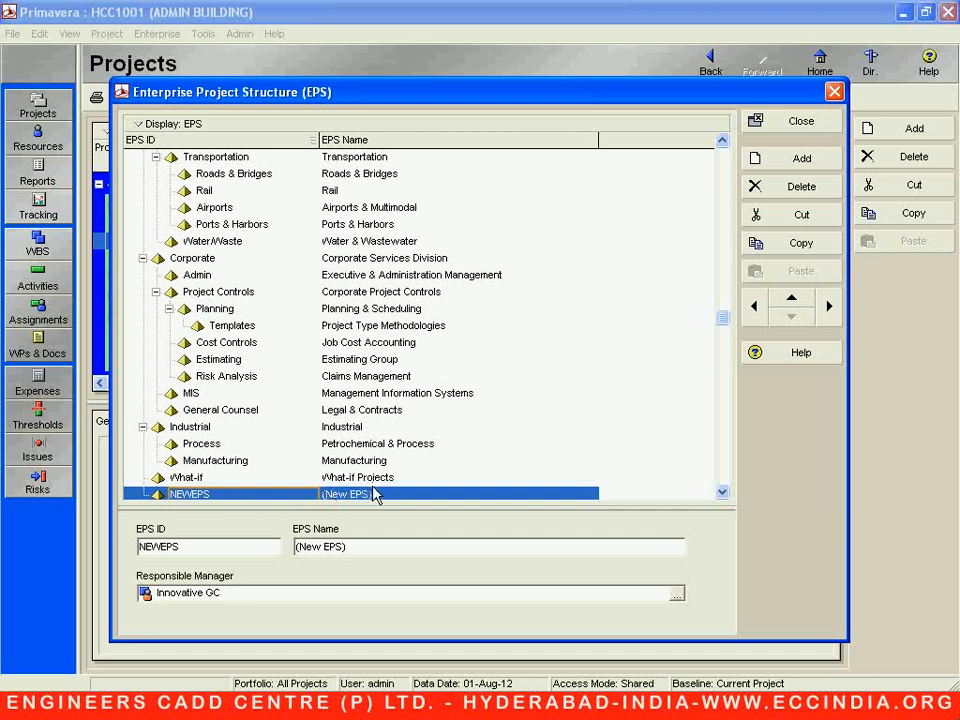
left_click(759, 312)
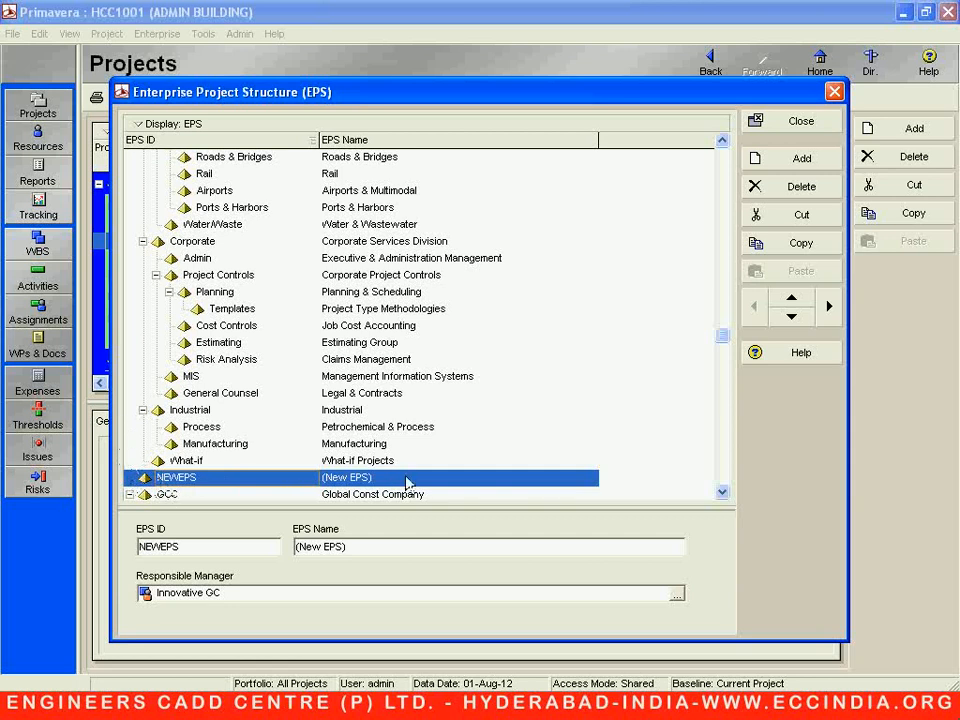
left_click(805, 303)
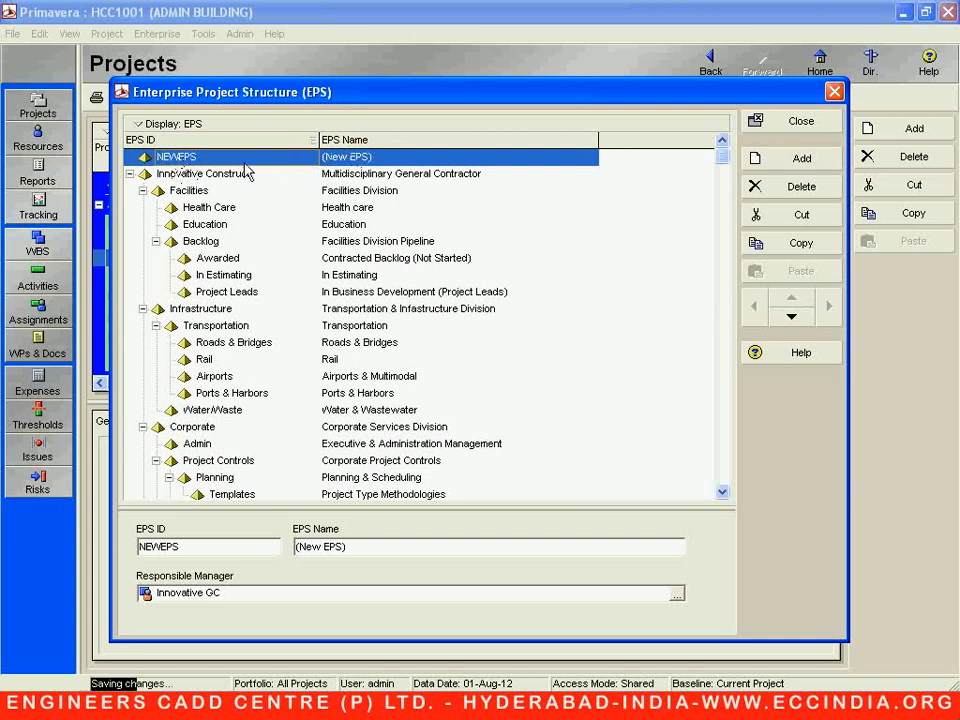
Give the new root EPS element the ID BCC and the name Best Const Company.
left_click(242, 159)
key("BackSpace")
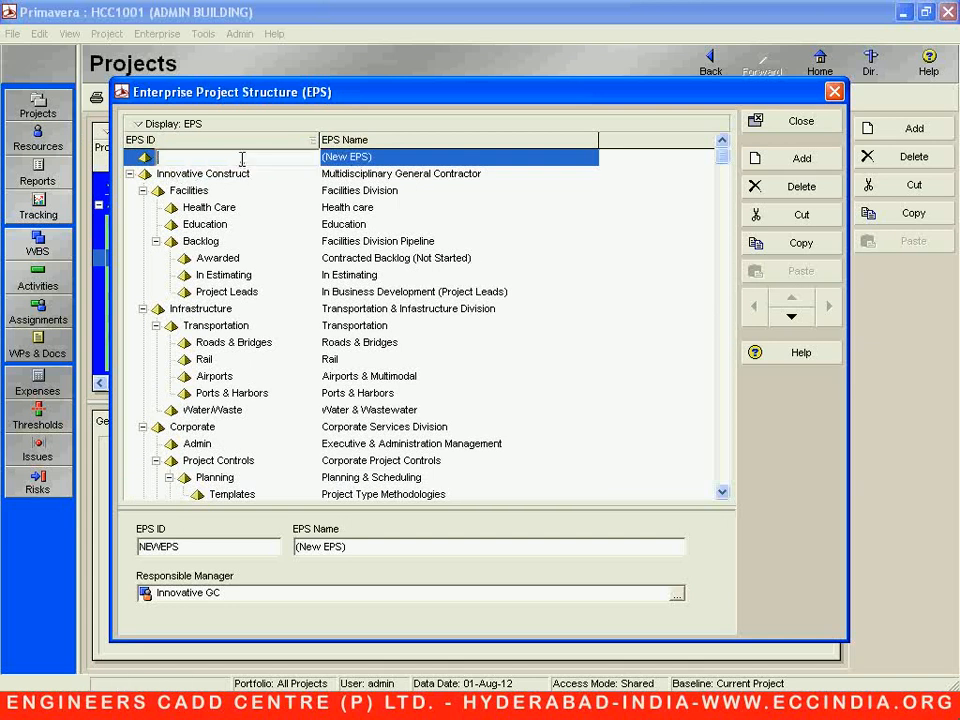
type("BCC")
left_click(432, 163)
left_click(431, 158)
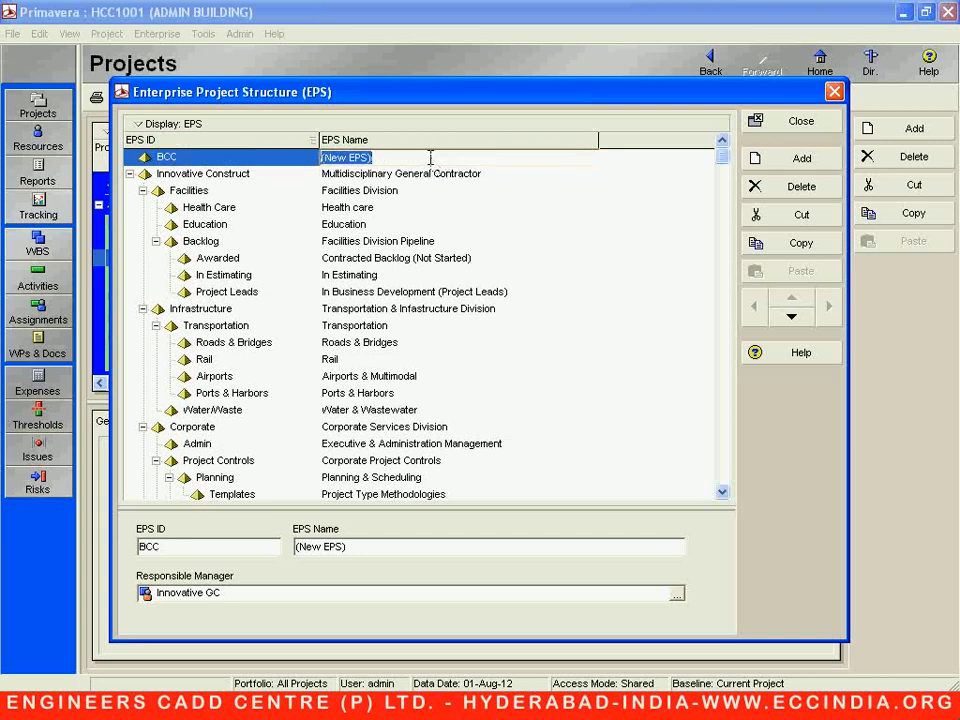
type("Best")
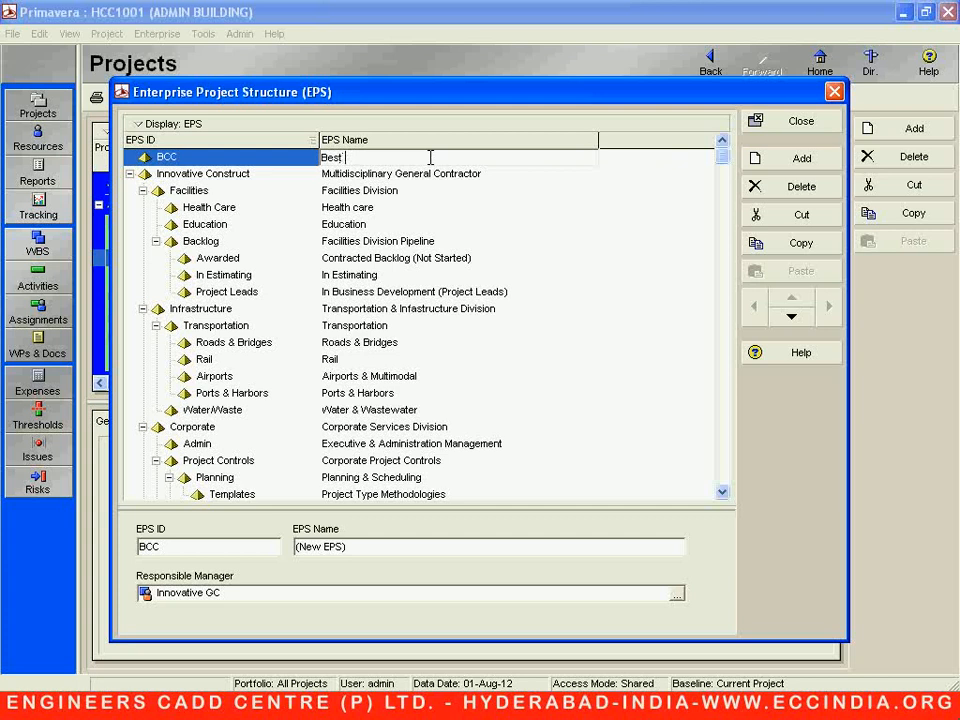
type(" Const Company")
left_click(425, 190)
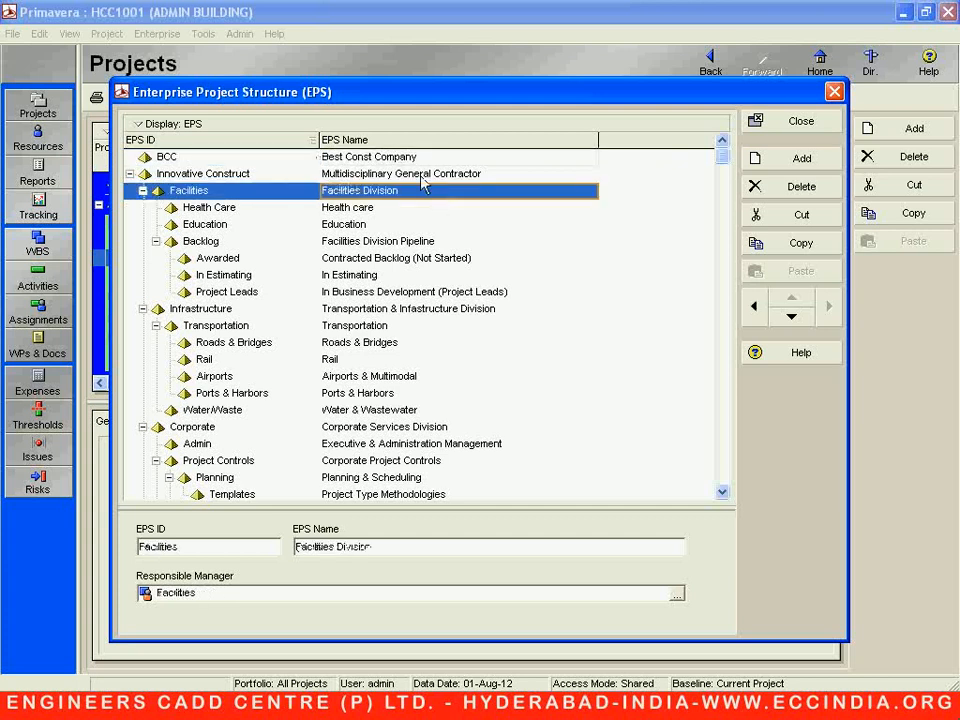
Add an EPS element beneath BCC with the ID ROD Dept and the name Road Dept.
left_click(269, 158)
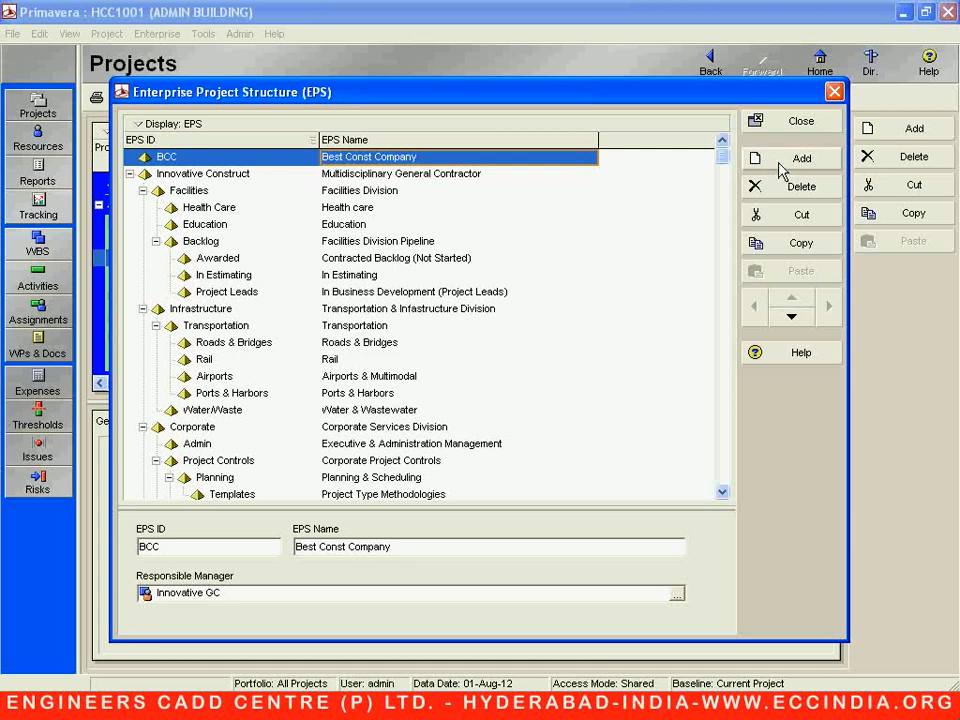
left_click(782, 162)
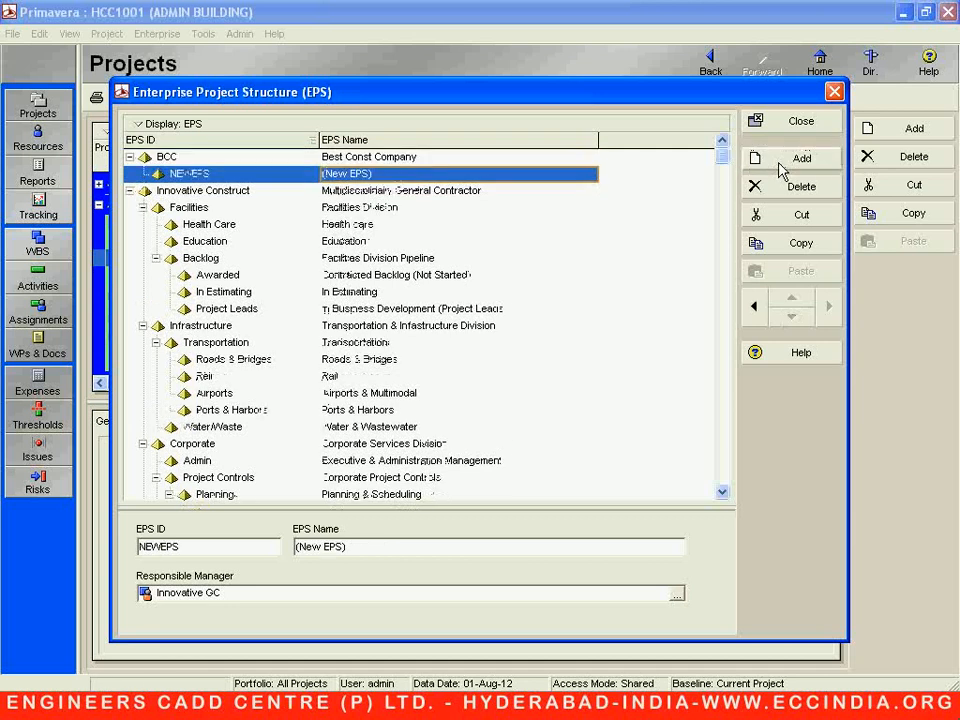
left_click(225, 175)
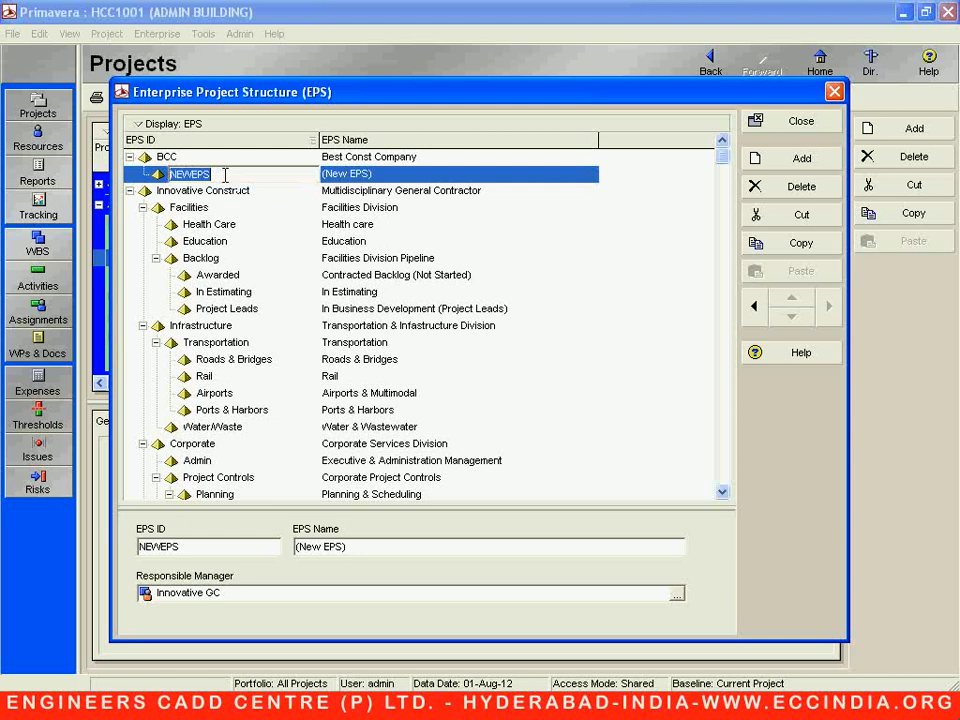
type("RODDE")
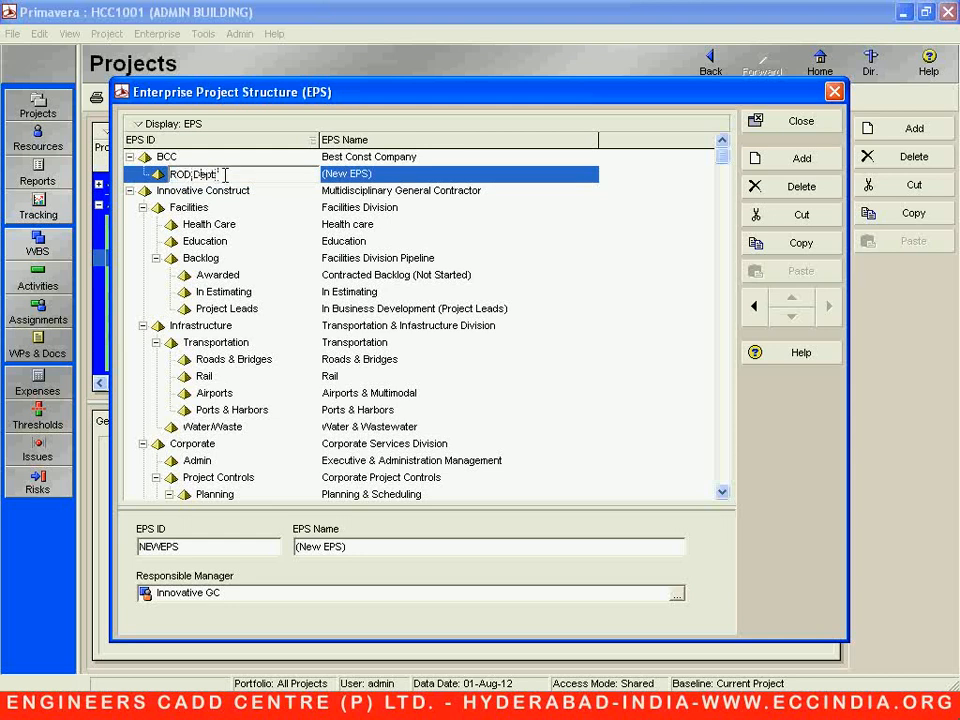
left_click(387, 176)
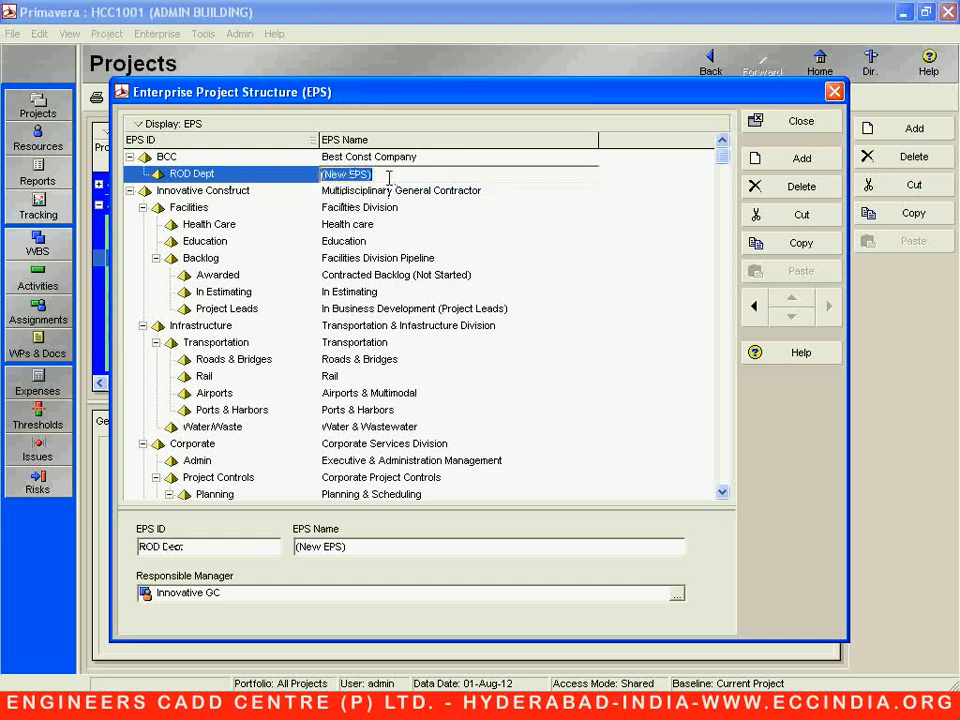
type("Rop")
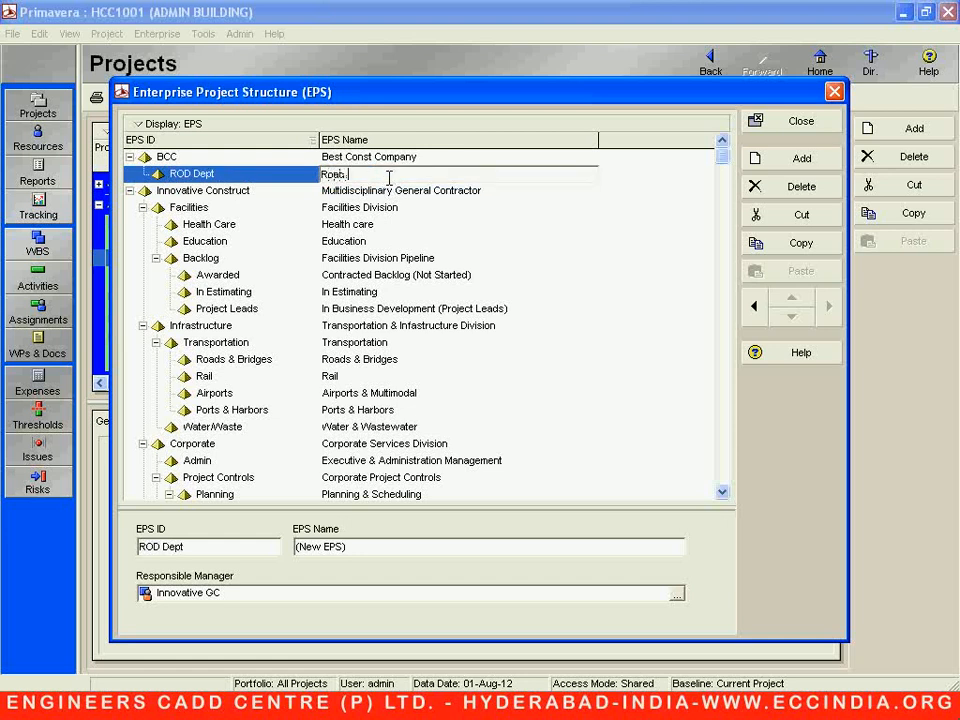
type("d Dept")
key("Return")
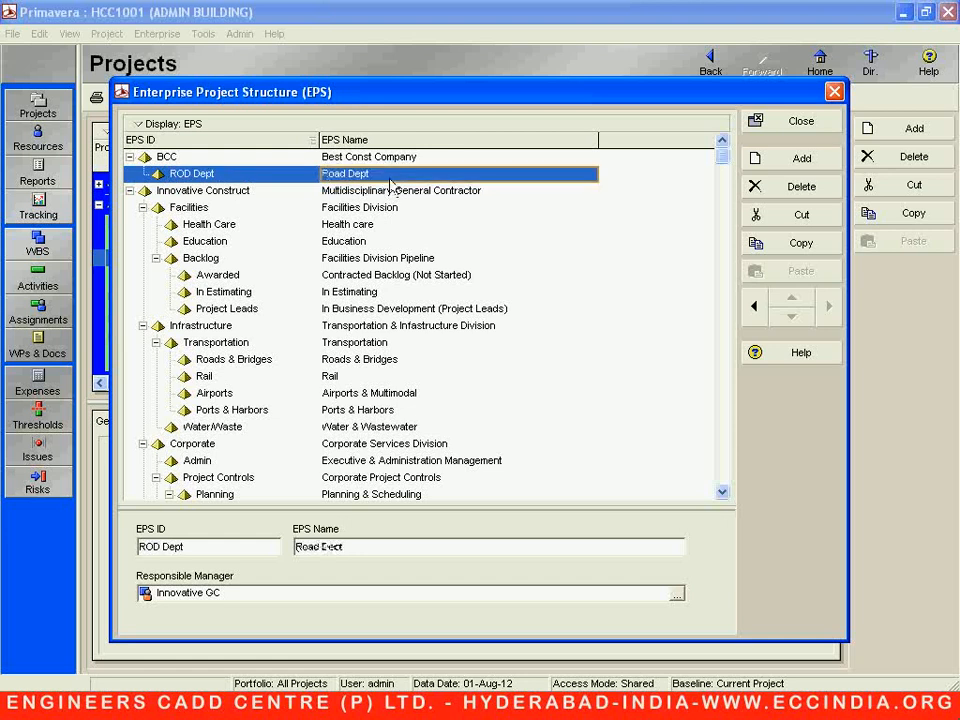
Add a second EPS element under BCC with the ID Build Dept and the name Building Dept.
left_click(816, 160)
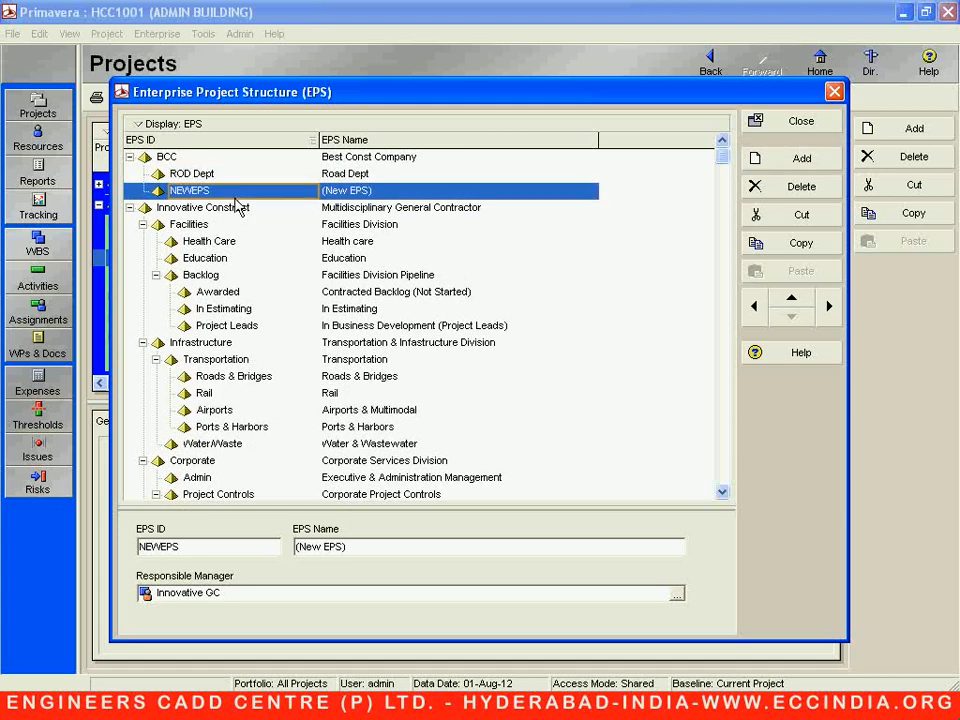
type("Buil")
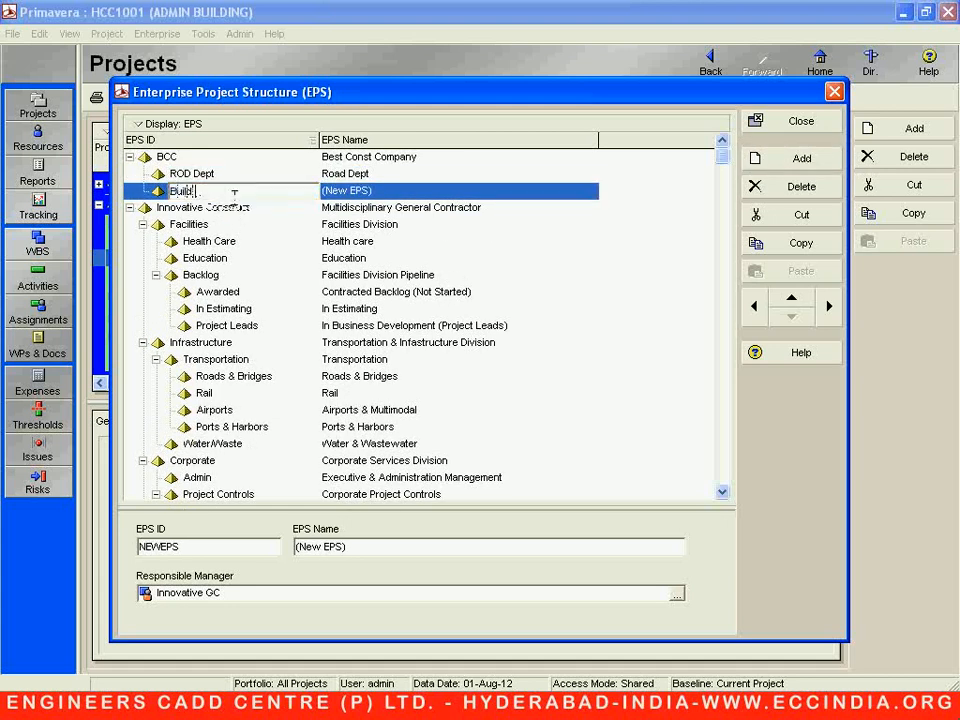
type("d Dept")
left_click(378, 196)
left_click(378, 195)
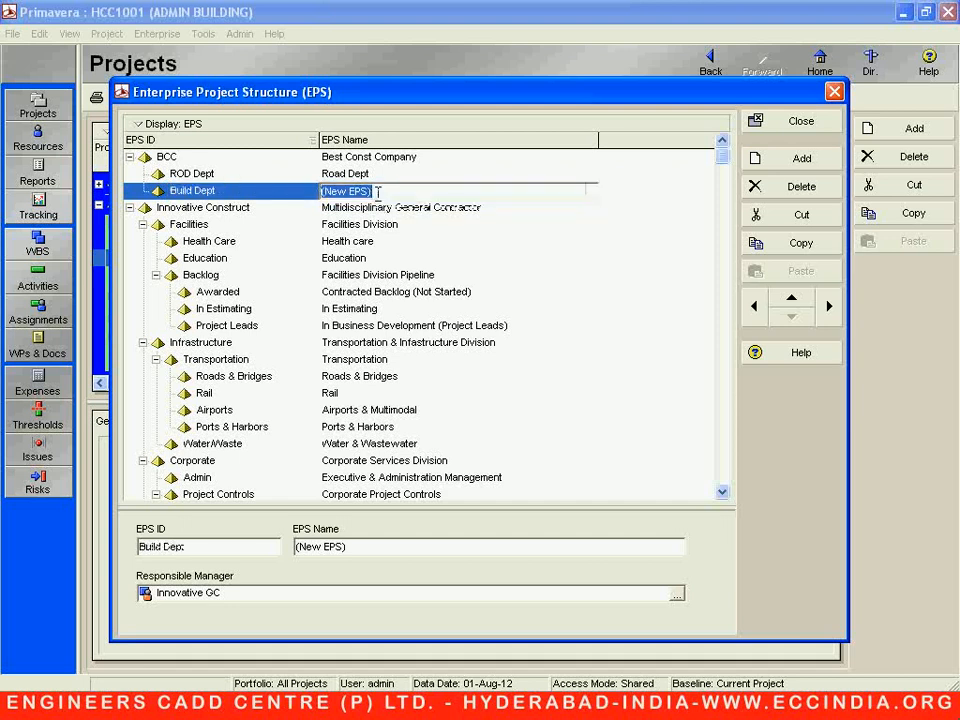
type("Buil")
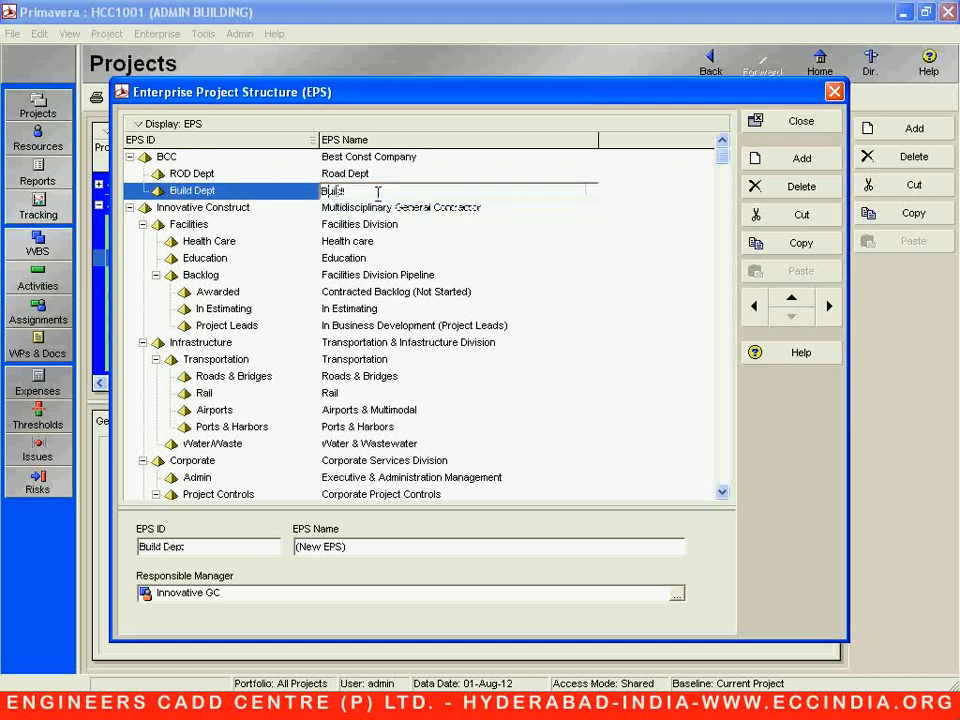
type("ding Dept")
key("Return")
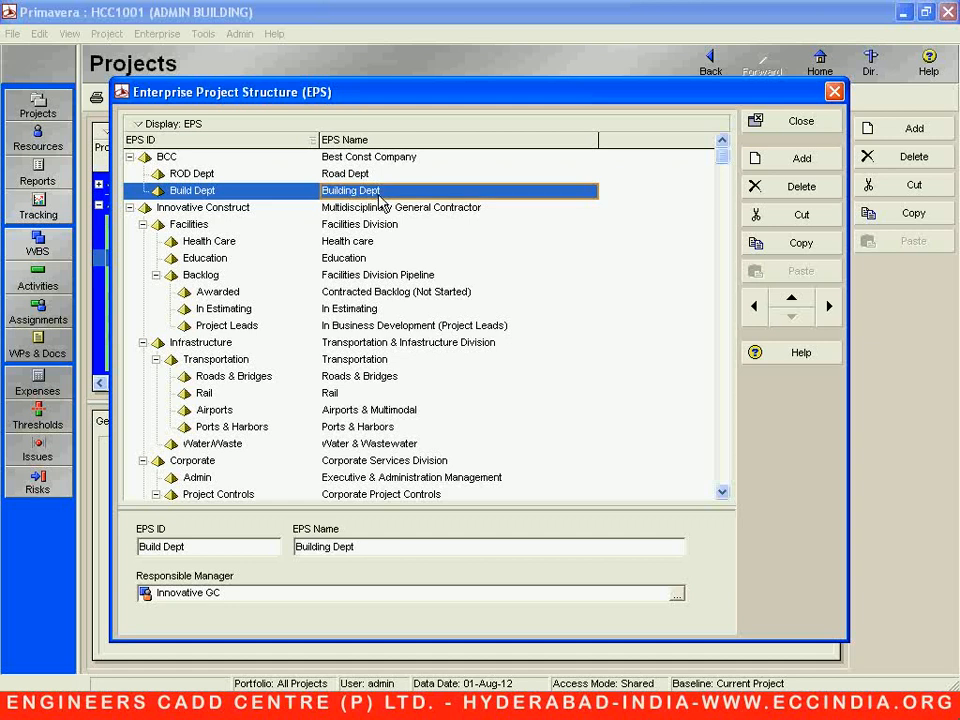
Add an EPS element indented under ROD Dept with the ID St H and the name State Highway.
left_click(360, 174)
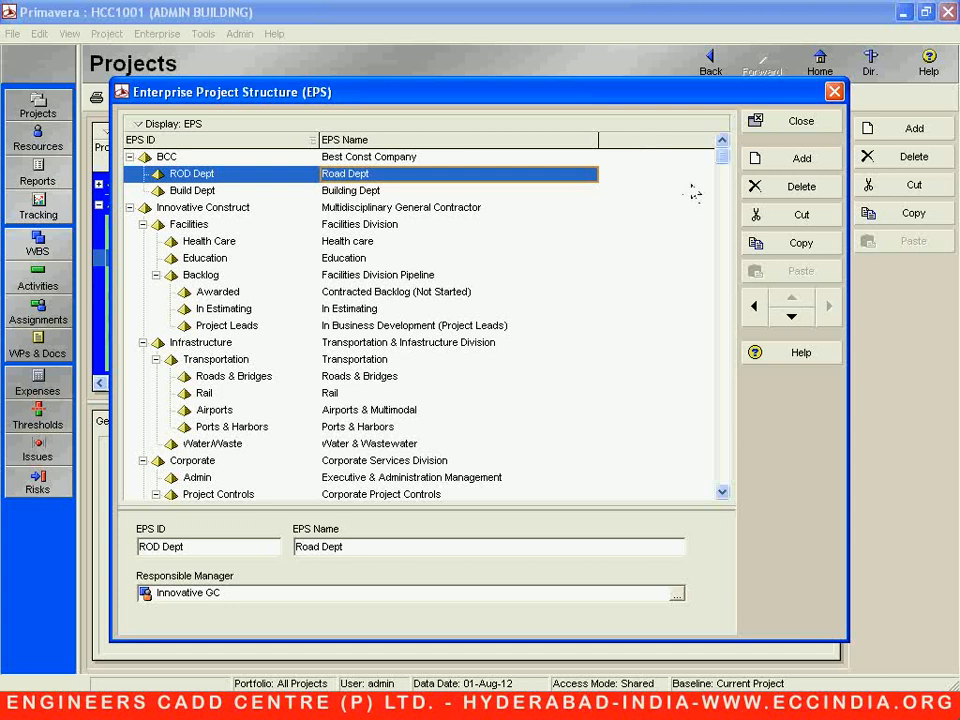
left_click(797, 162)
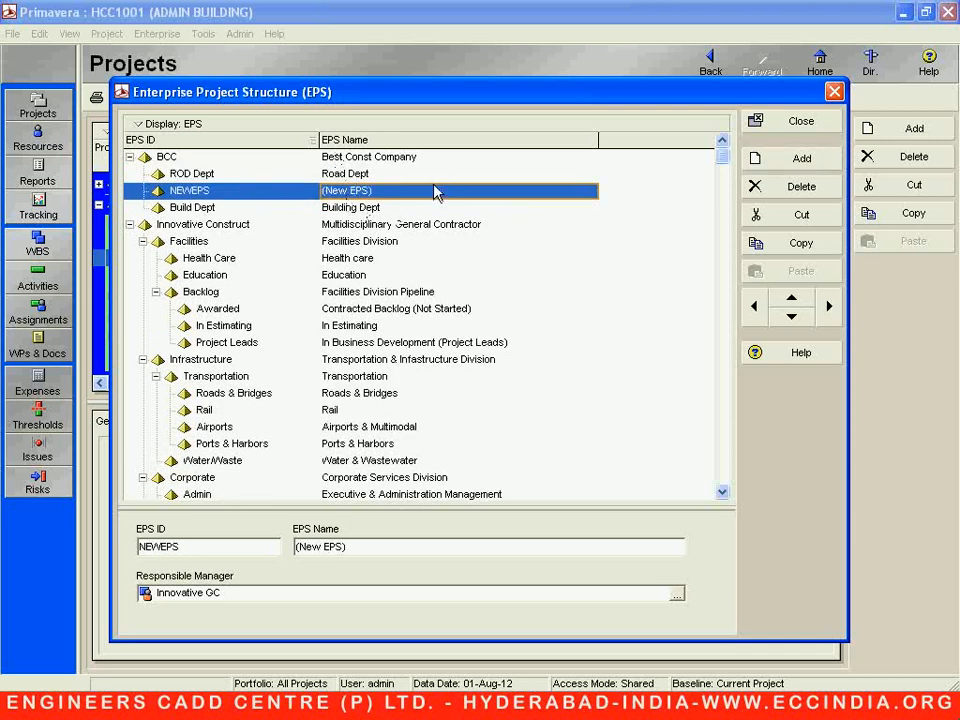
left_click(831, 311)
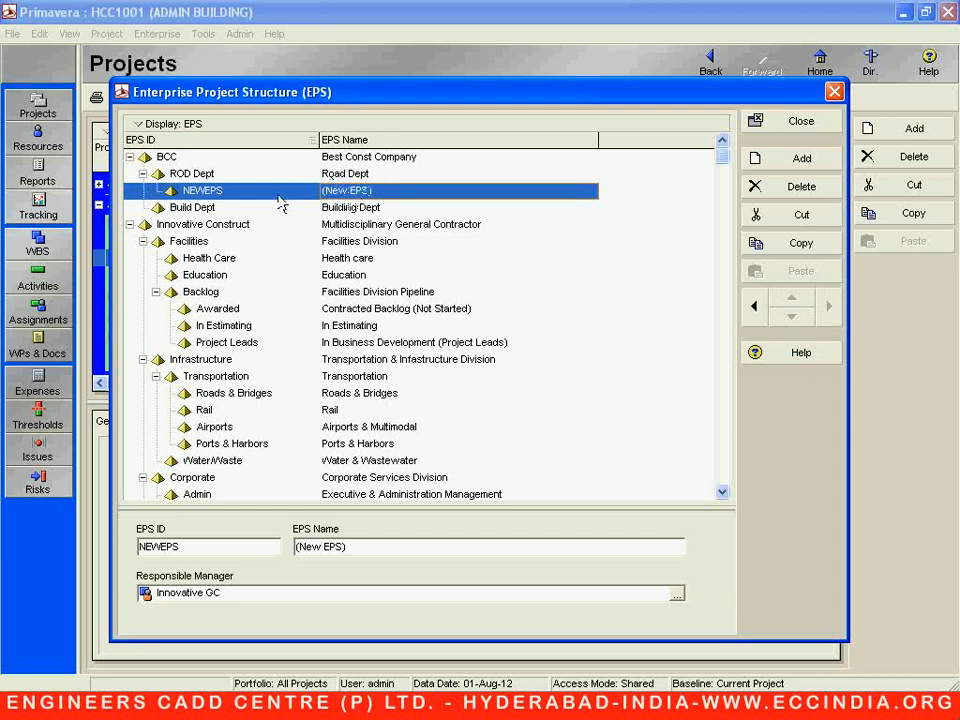
left_click(235, 190)
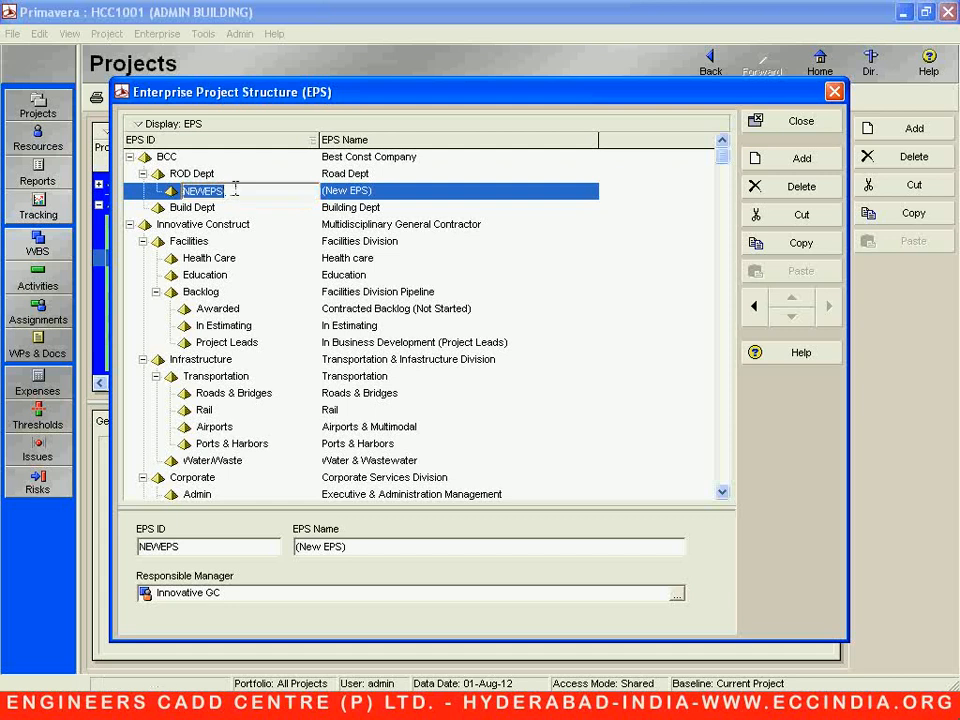
type("St H")
key("Return")
type("Sta")
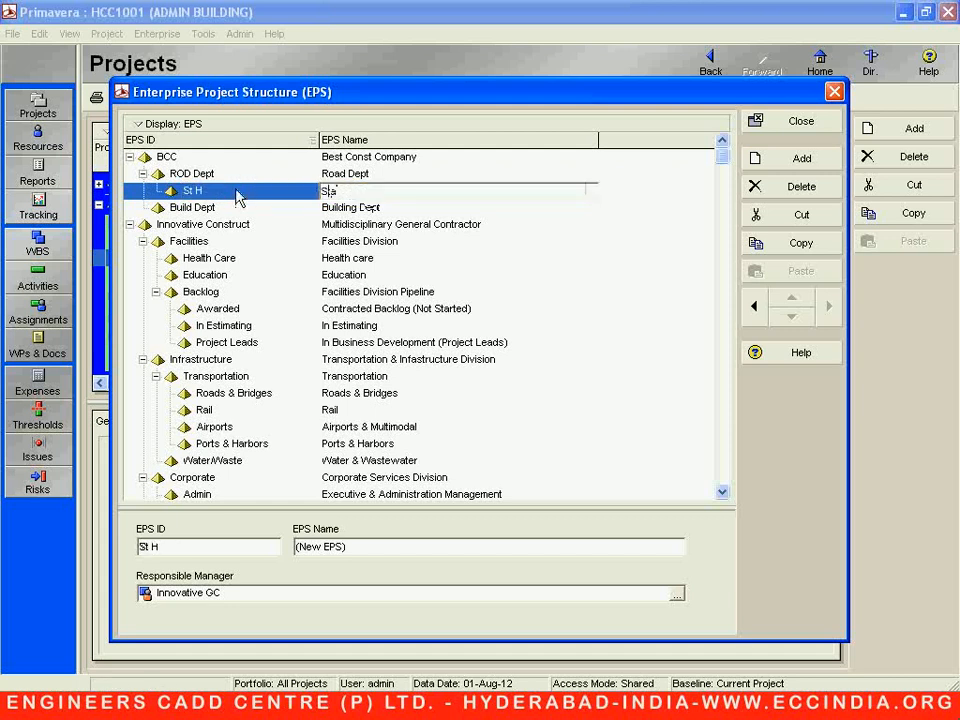
type("te Highway")
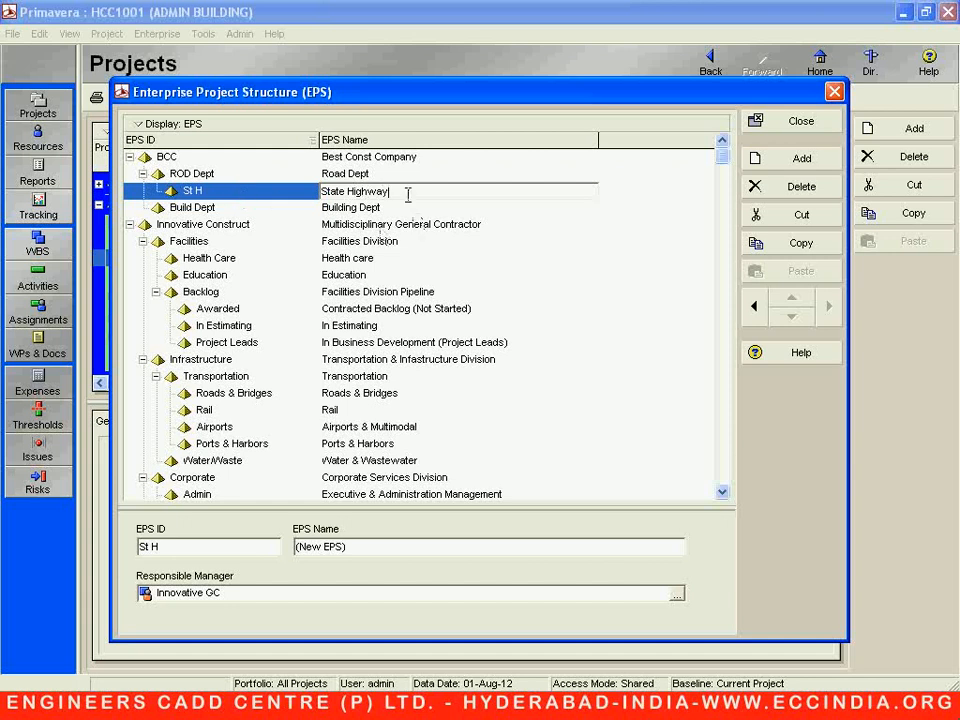
Add an EPS element beneath St H under ROD Dept with the ID Nh H and the name National Highway.
left_click(790, 160)
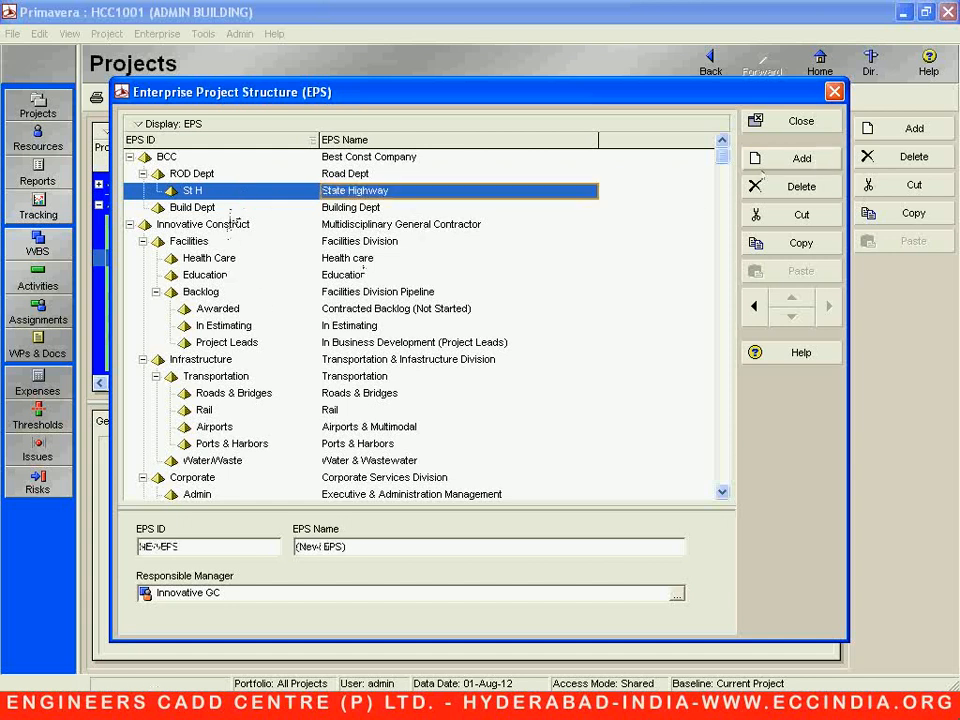
left_click(228, 208)
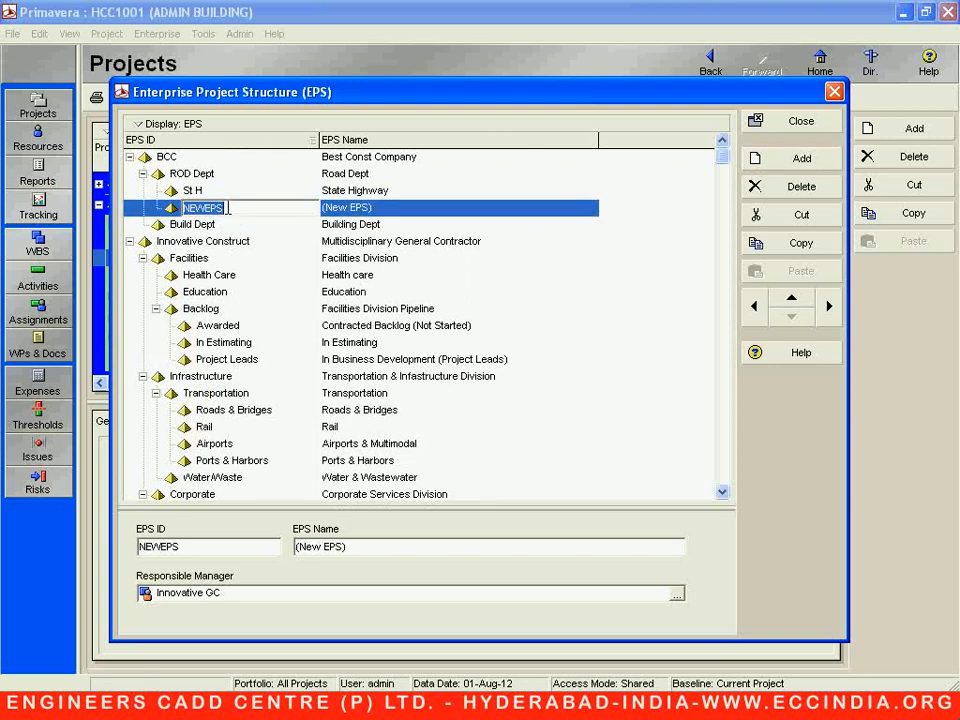
type("Nh H")
left_click(375, 208)
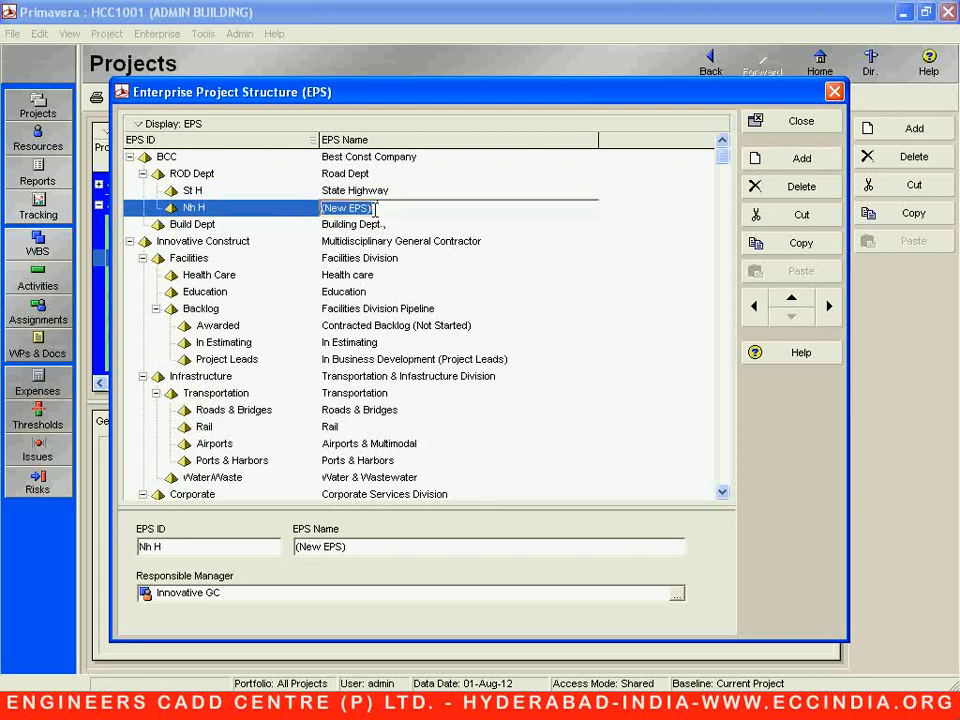
type("NAt")
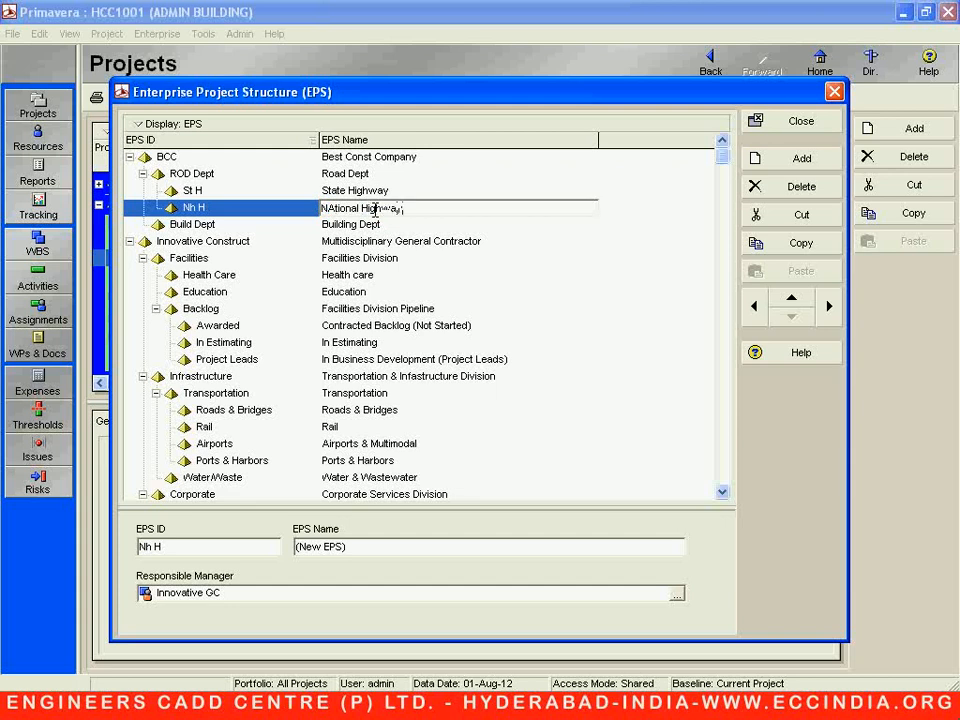
type("ional Highway")
key("Return")
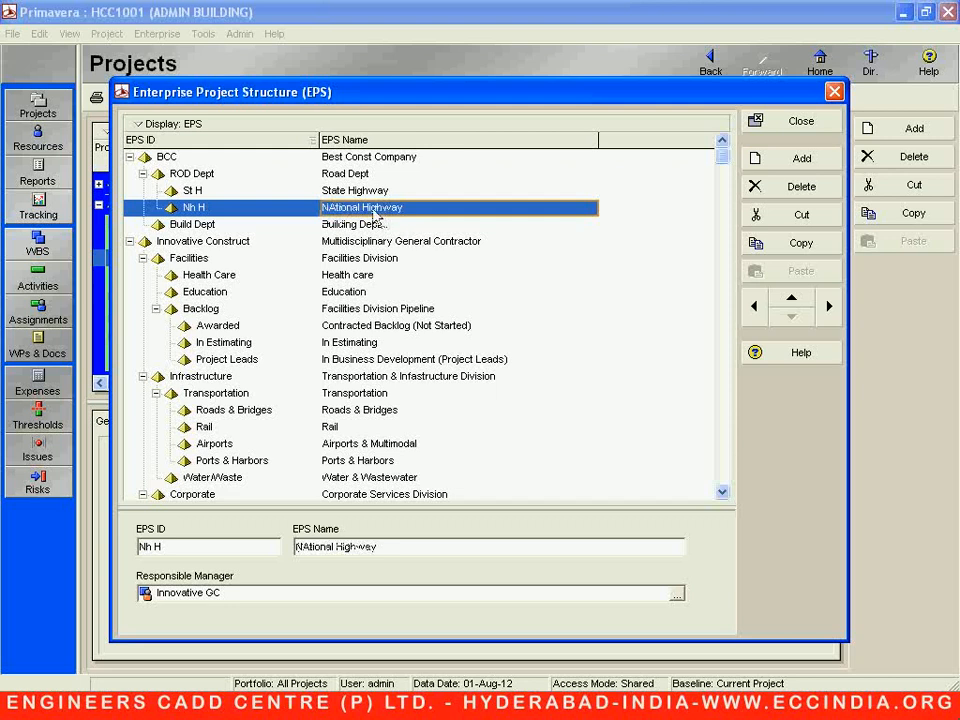
left_click(377, 210)
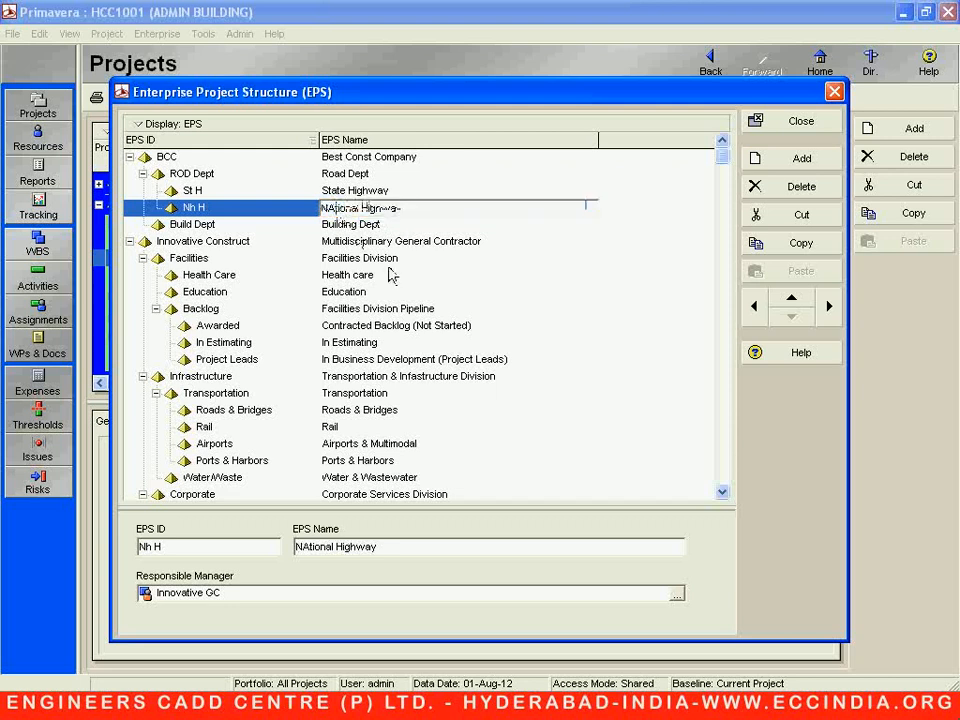
key("BackSpace")
type("a")
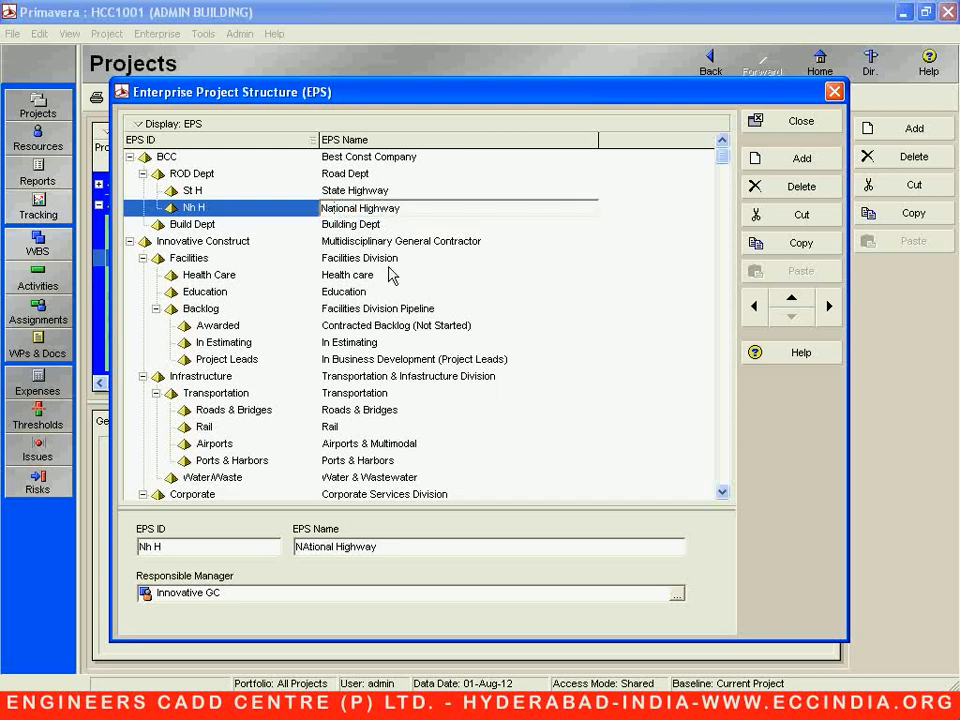
key("Return")
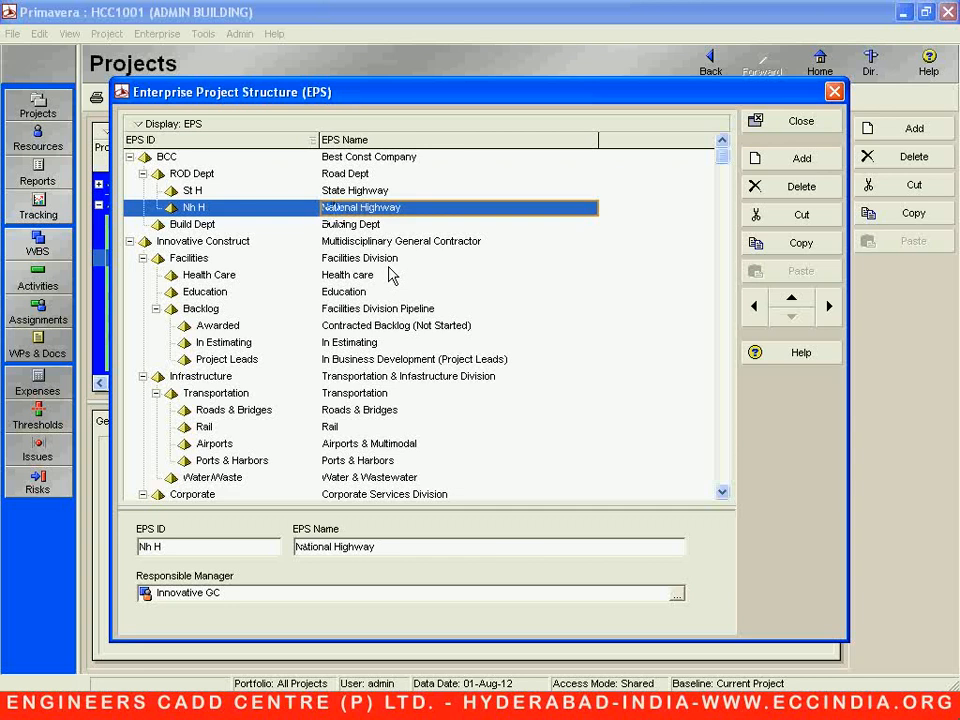
Add an EPS element indented under Build Dept with the ID Rse Build Dept and the name Residentail Building Dept.
left_click(361, 227)
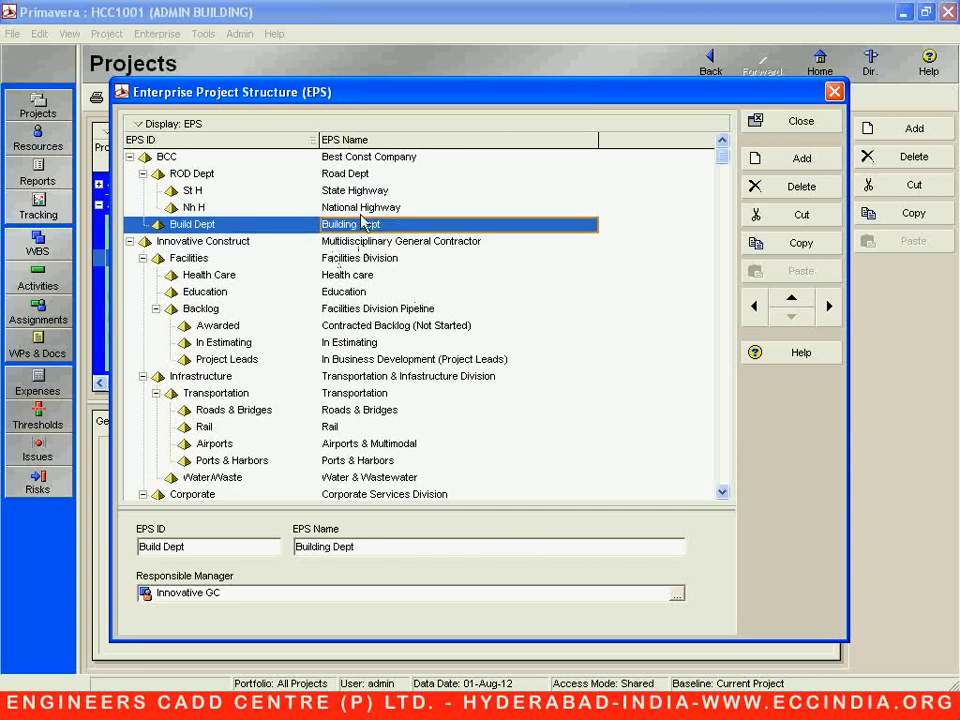
left_click(801, 159)
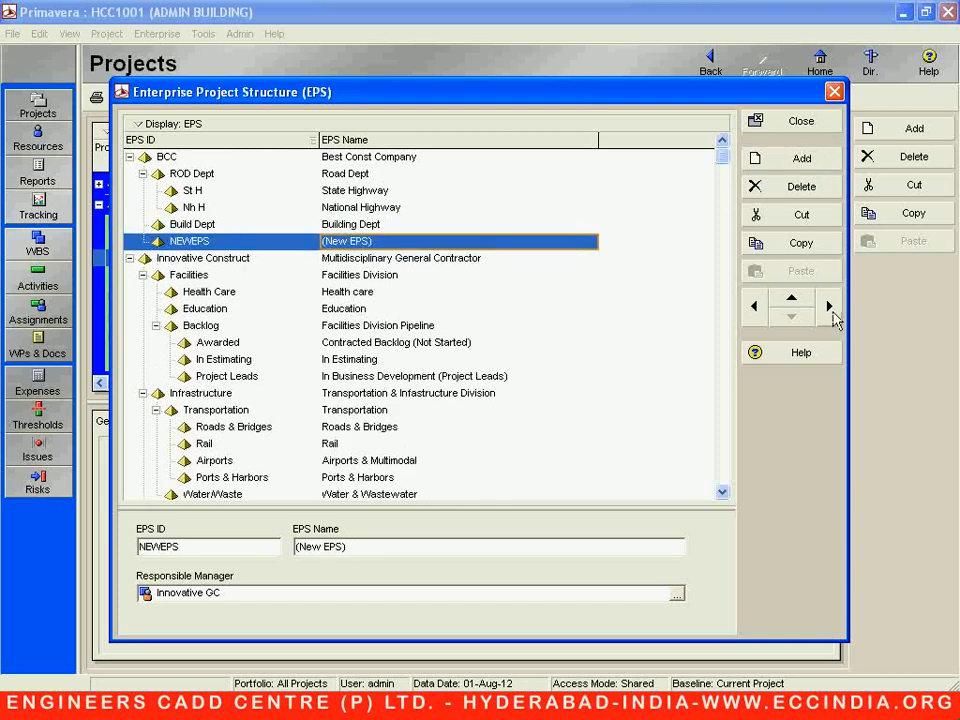
left_click(830, 307)
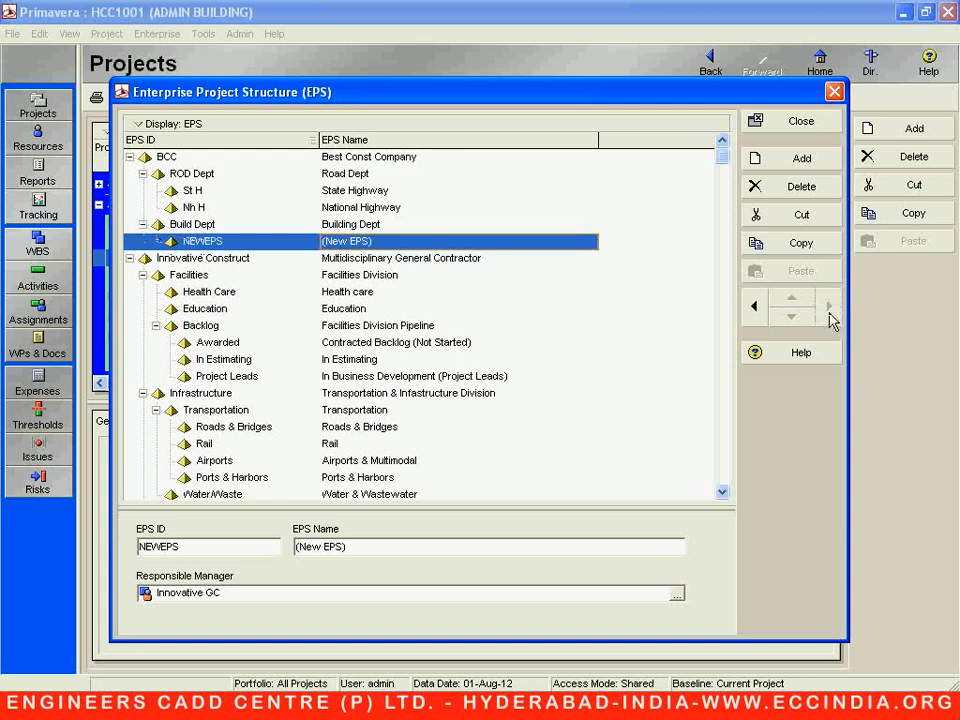
left_click(235, 241)
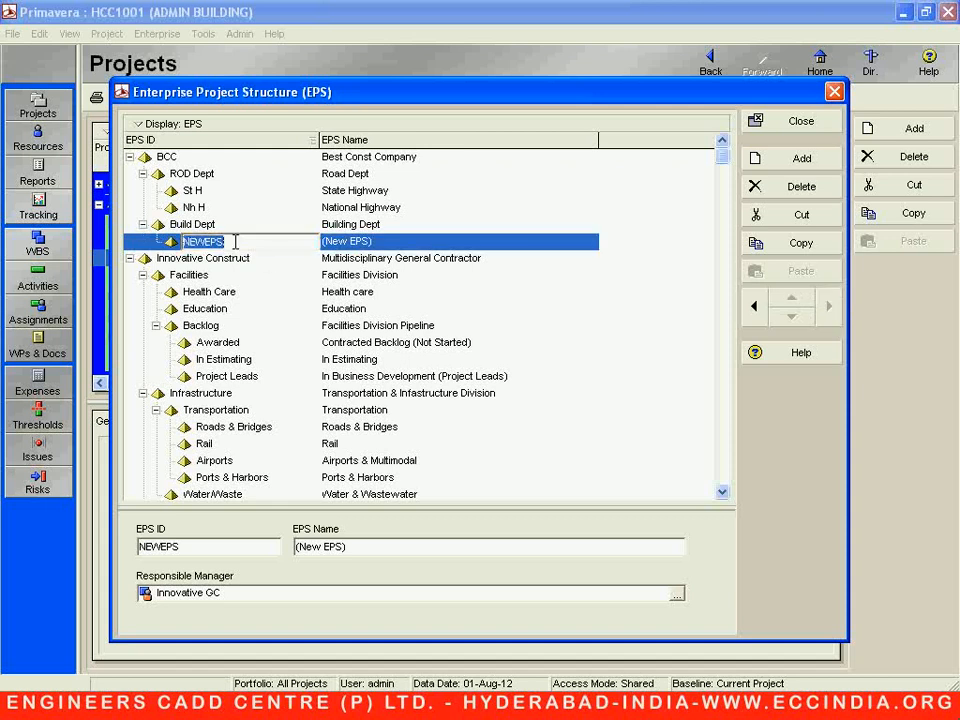
type("R")
type("se Build Dept")
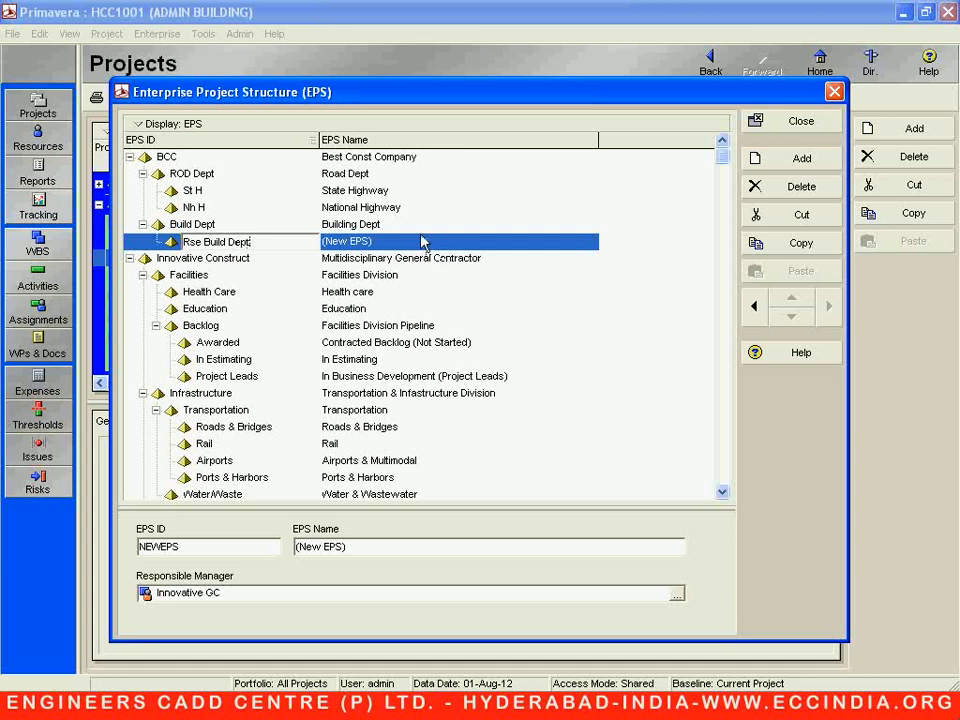
left_click(407, 242)
left_click(400, 241)
type("Resi")
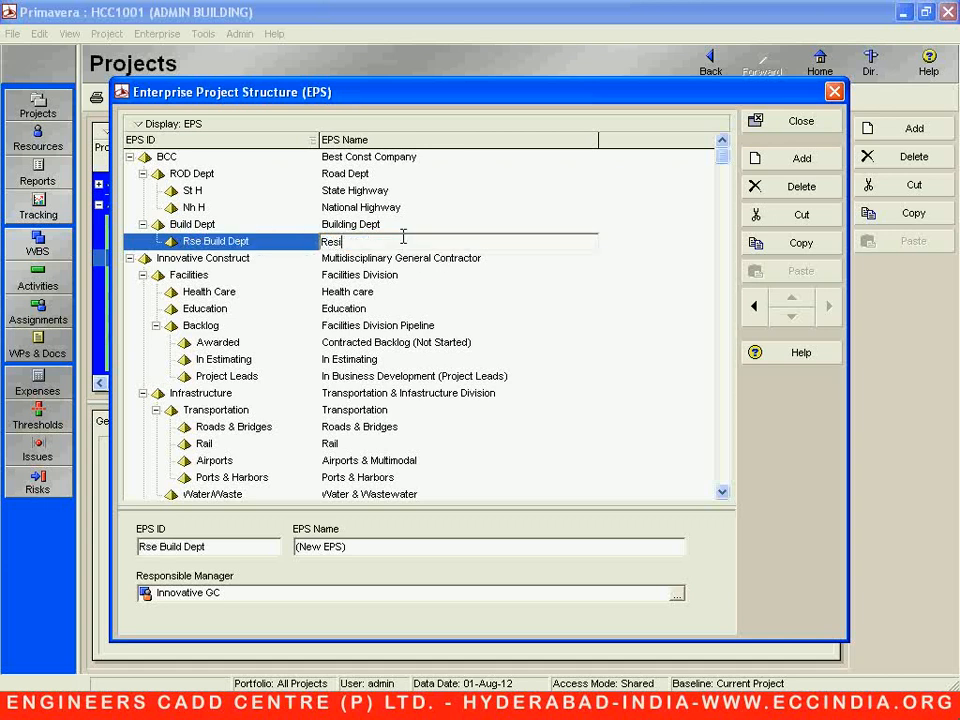
type("dentiail Building Dept")
key("Return")
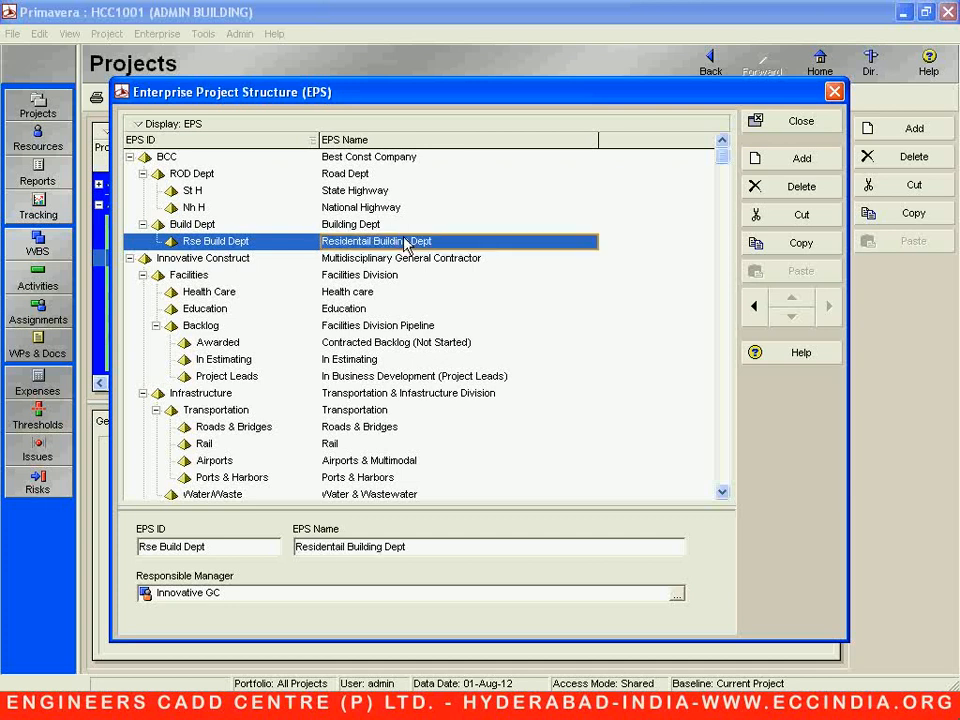
Add a second EPS element under Build Dept with the ID Com Build dept and the name Commercial Build Dept.
left_click(799, 160)
left_click(254, 260)
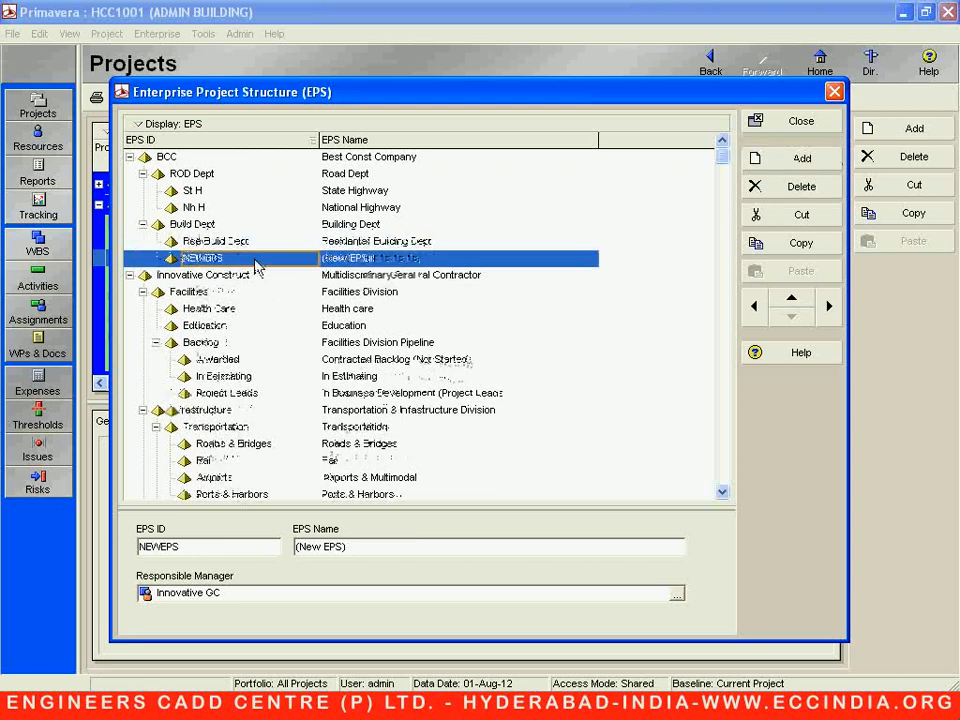
type("Gom ")
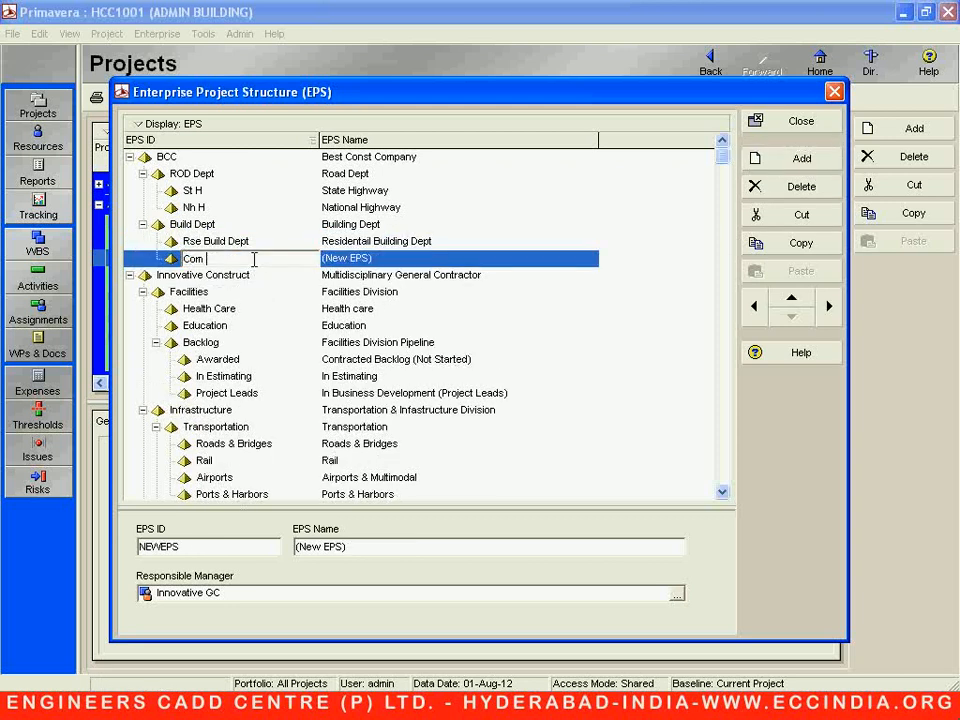
type("Build dept")
left_click(393, 260)
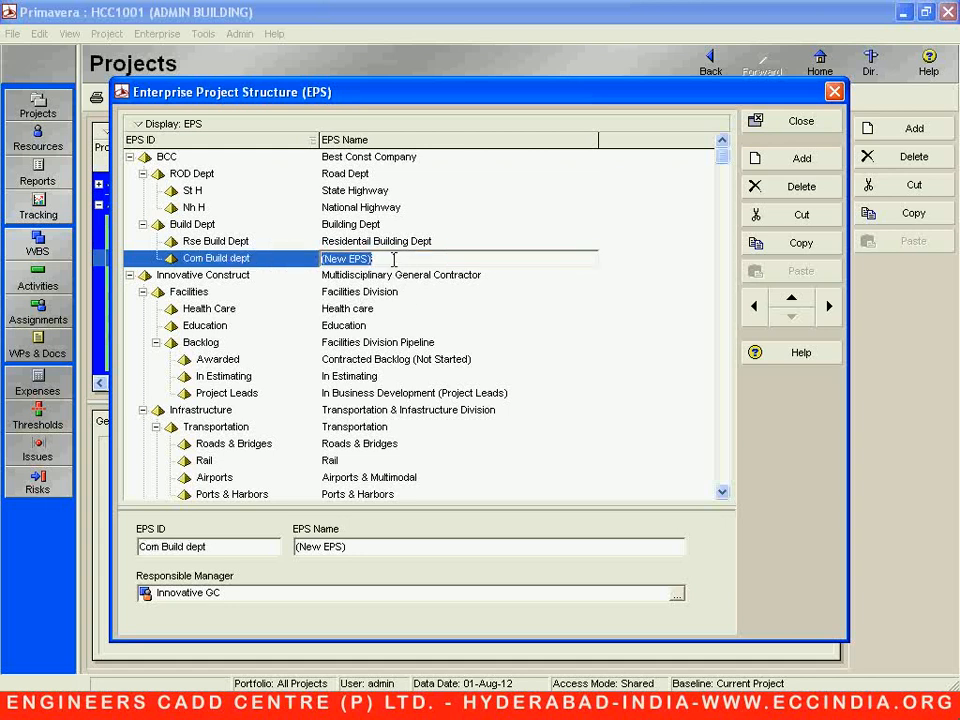
type("Commerc")
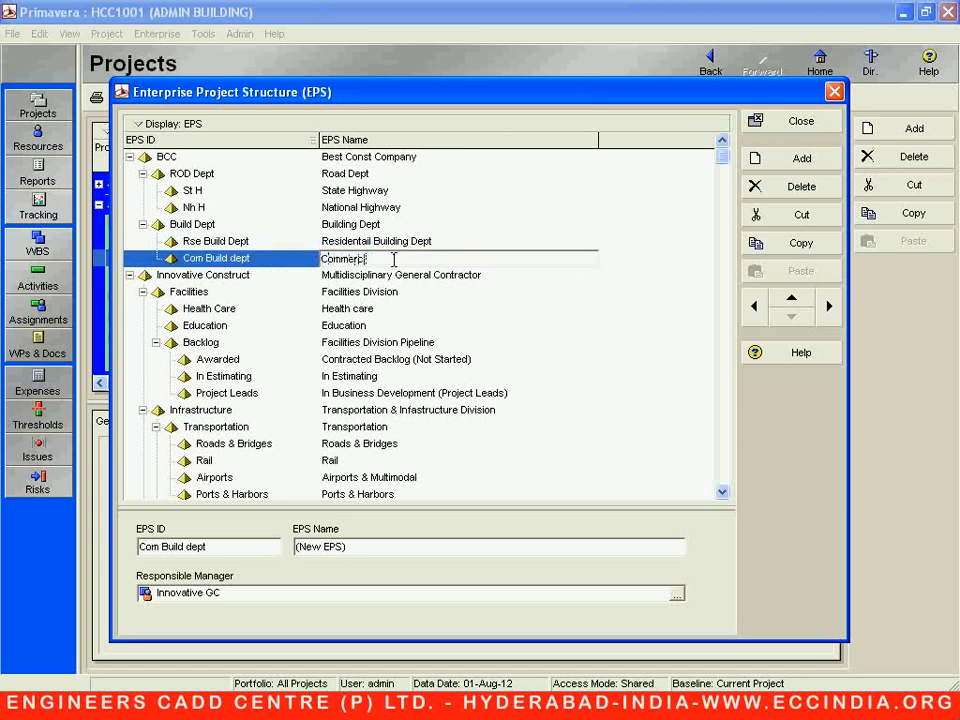
type("ial E")
type("uild Dept")
key("Return")
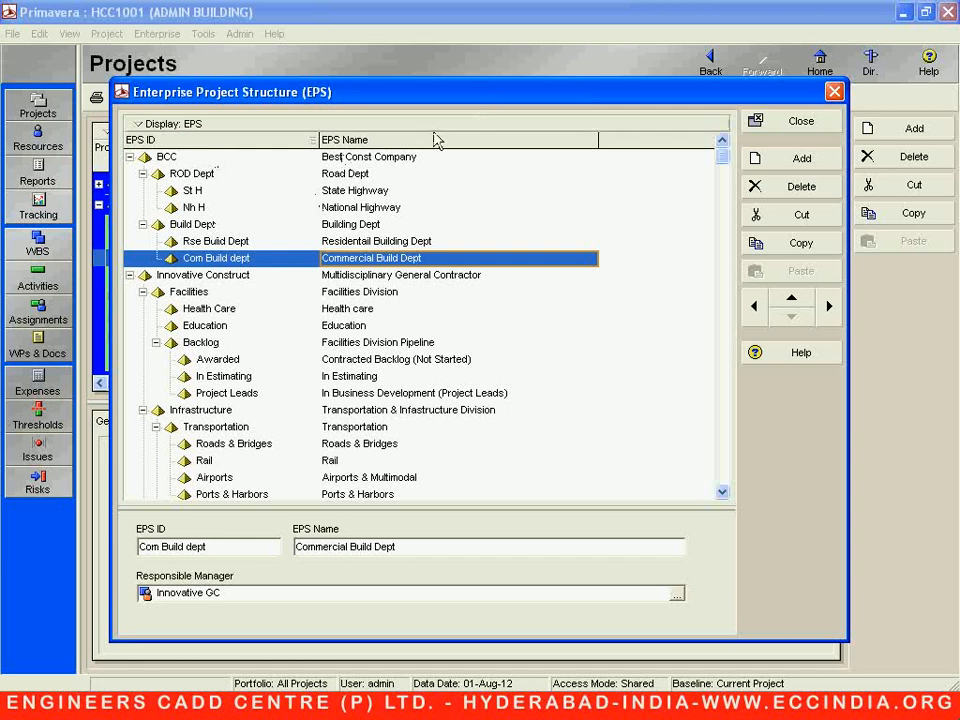
Review the BCC hierarchy in the EPS list, from the company root through both departments and their sub-levels.
left_click(396, 160)
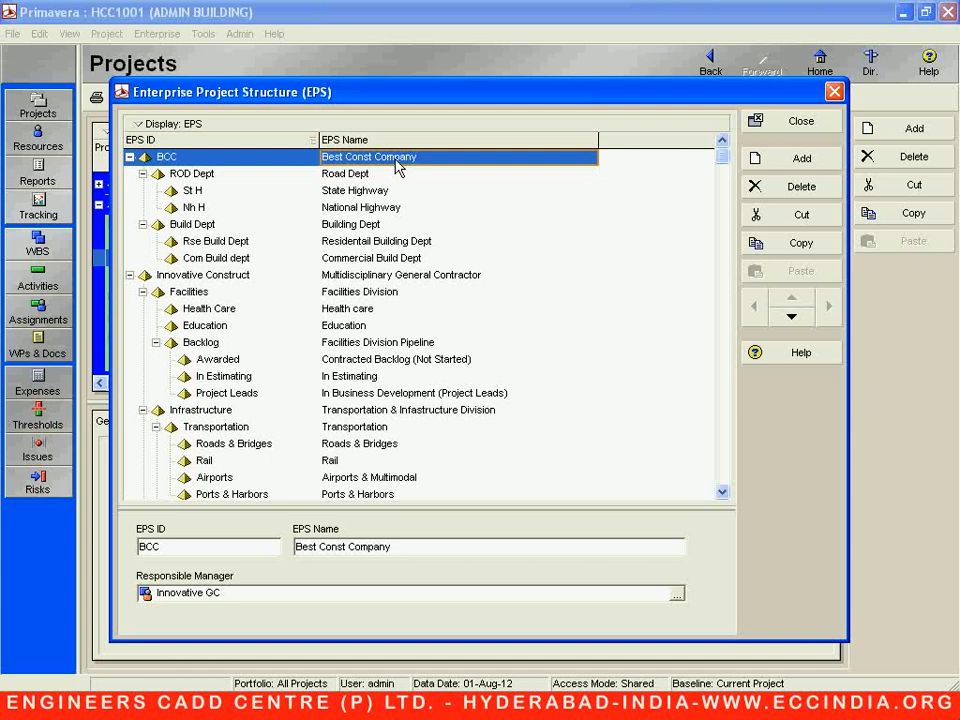
left_click(320, 173)
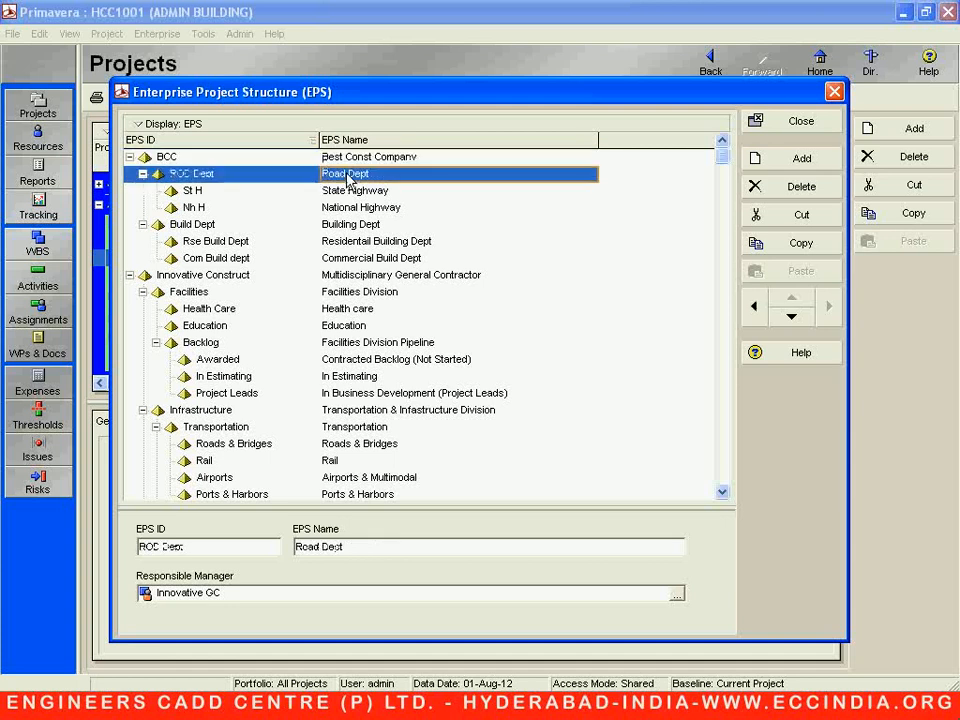
left_click(360, 226)
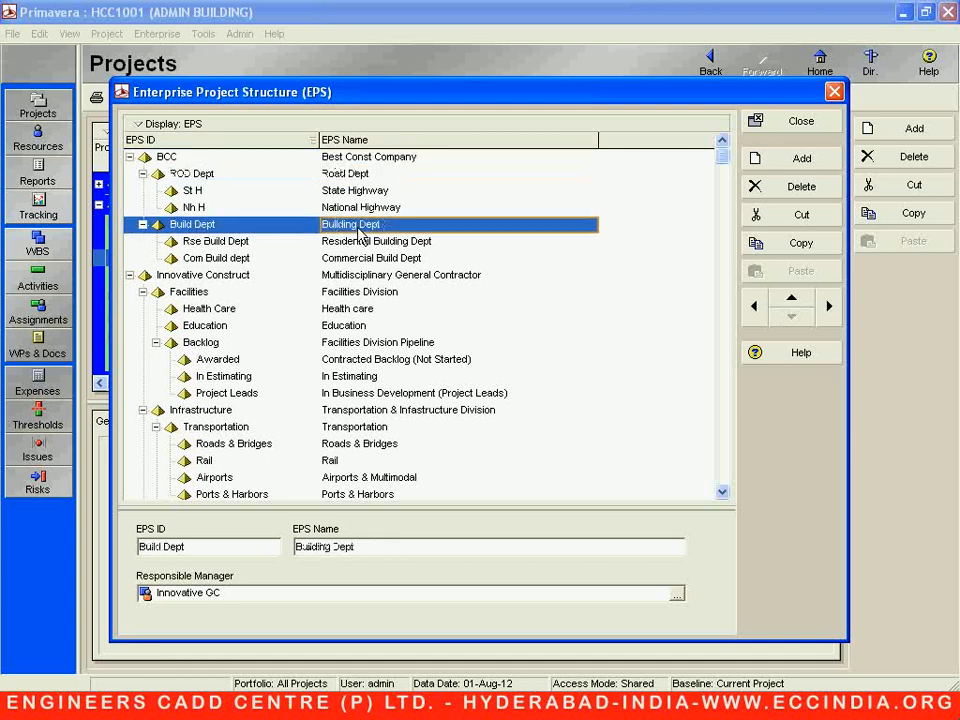
left_click(321, 174)
left_click(360, 226)
left_click(358, 176)
left_click(349, 191)
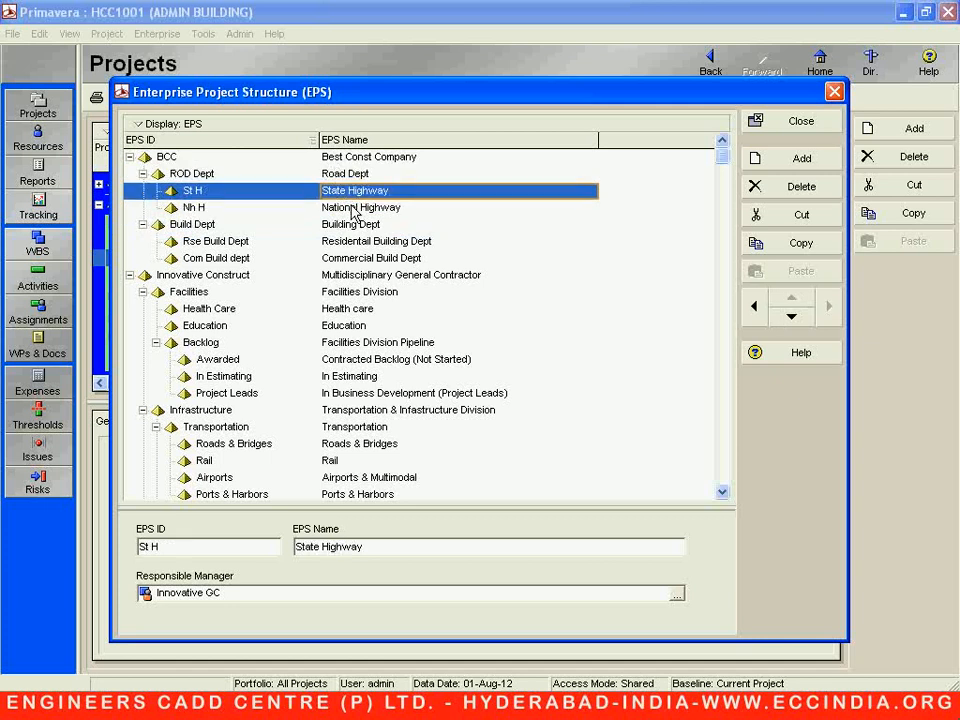
left_click(353, 210)
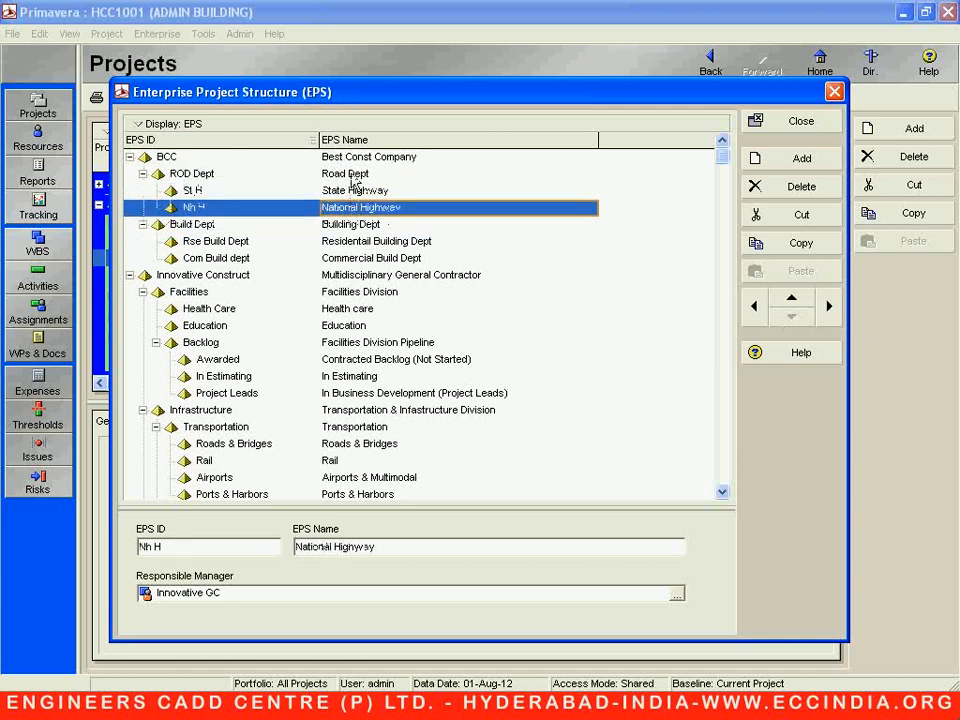
left_click(352, 176)
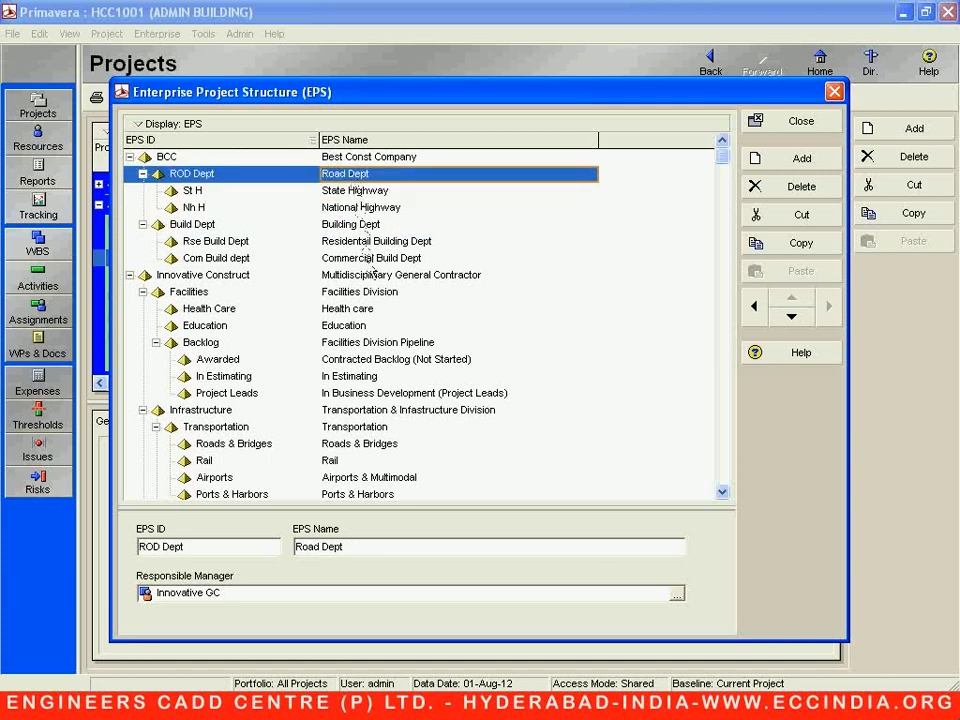
left_click(370, 259)
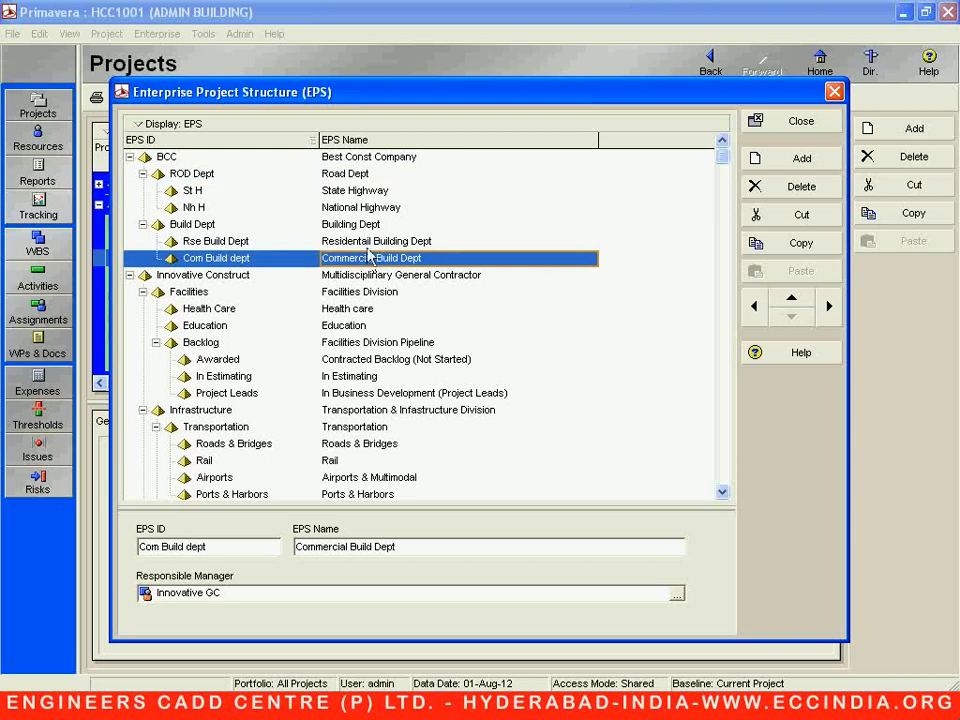
left_click(370, 245)
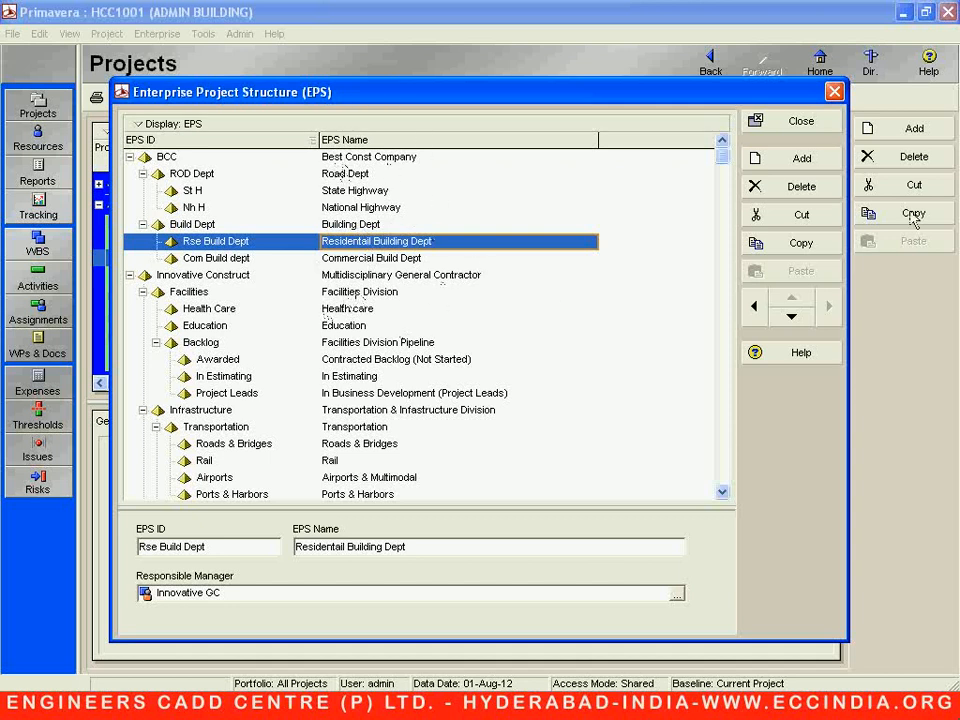
Close the enterprise project structure and expand BCC, ROD Dept and Build Dept in the projects list.
left_click(803, 121)
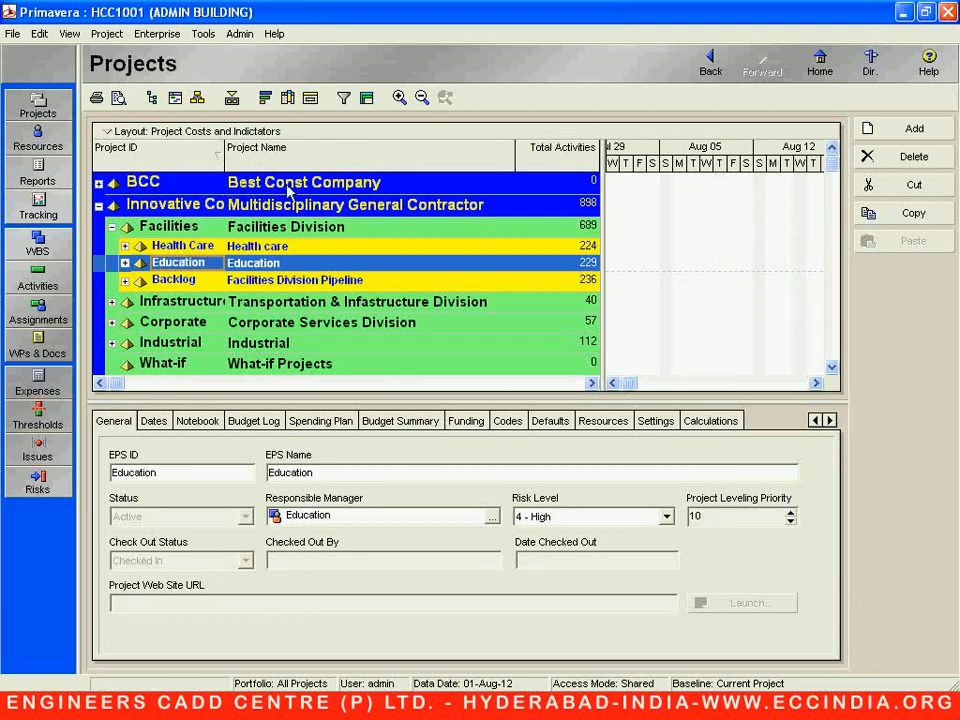
left_click(99, 185)
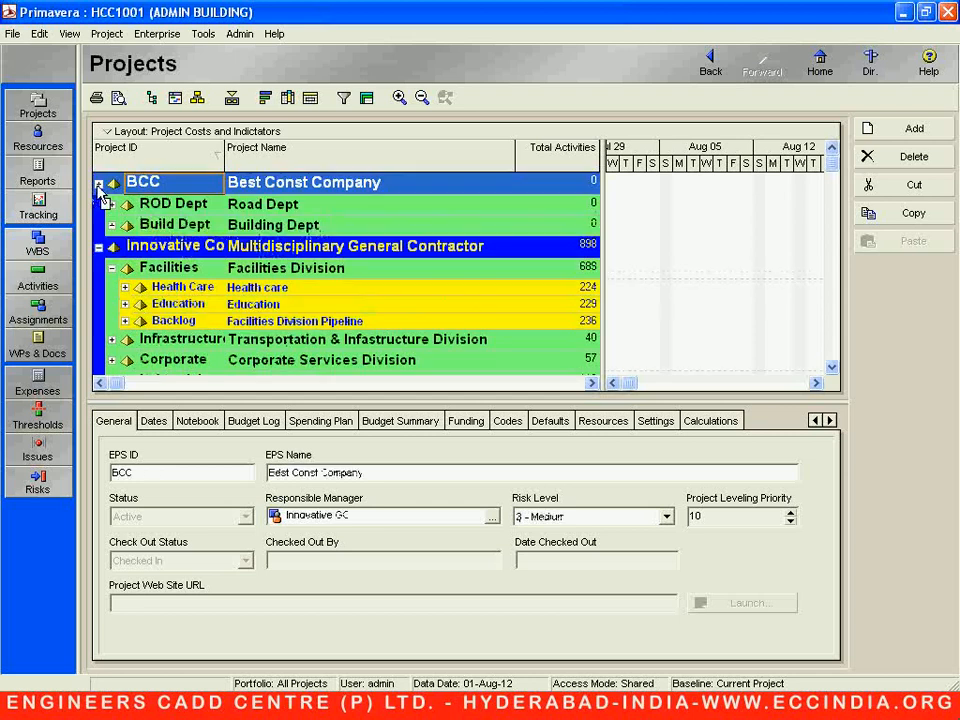
left_click(113, 204)
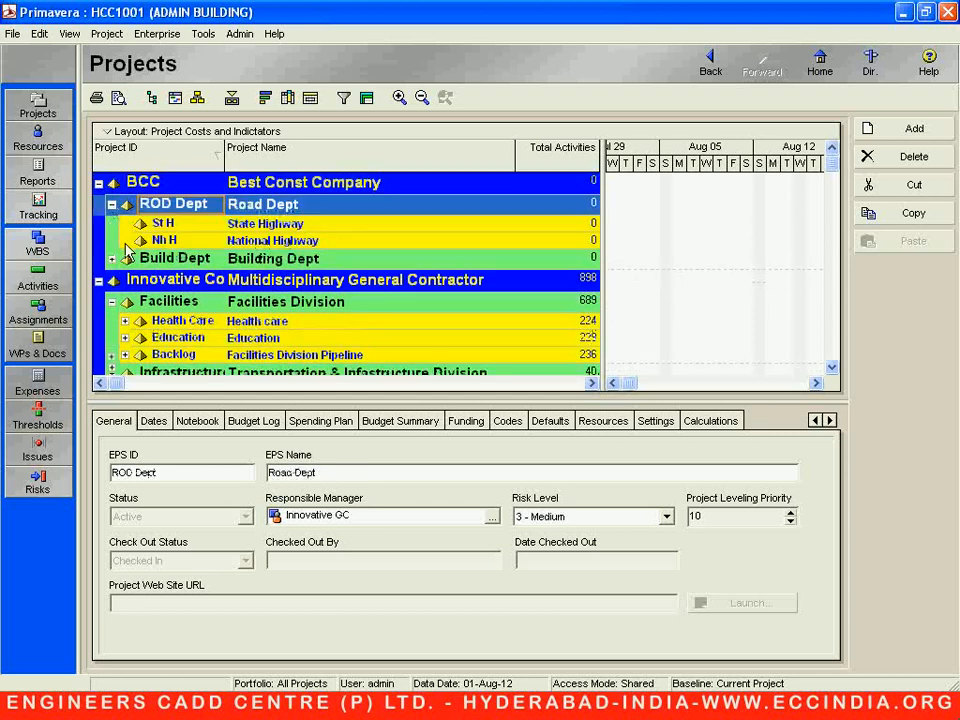
left_click(112, 258)
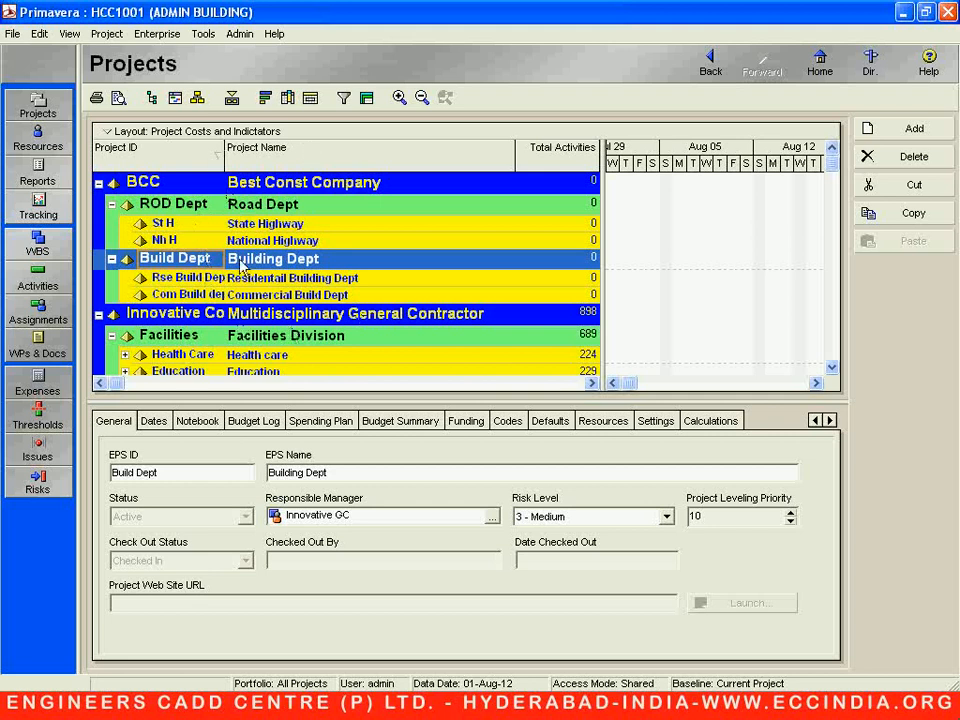
Examine the BCC root, its two departments and their highway and building sub-levels in the projects list.
left_click(310, 183)
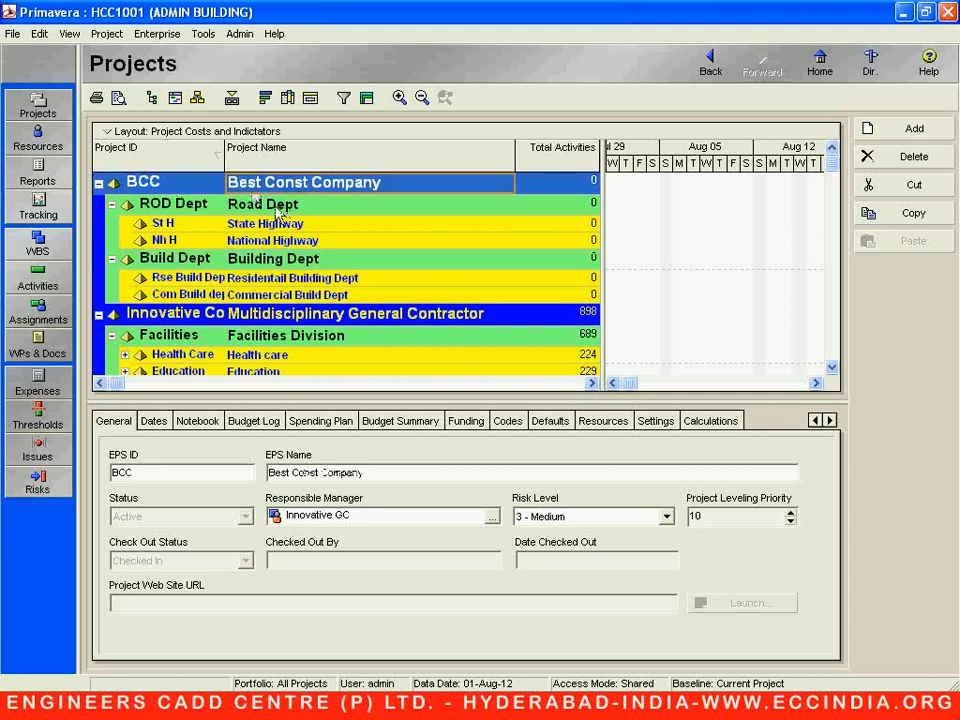
left_click(276, 206)
left_click(285, 260)
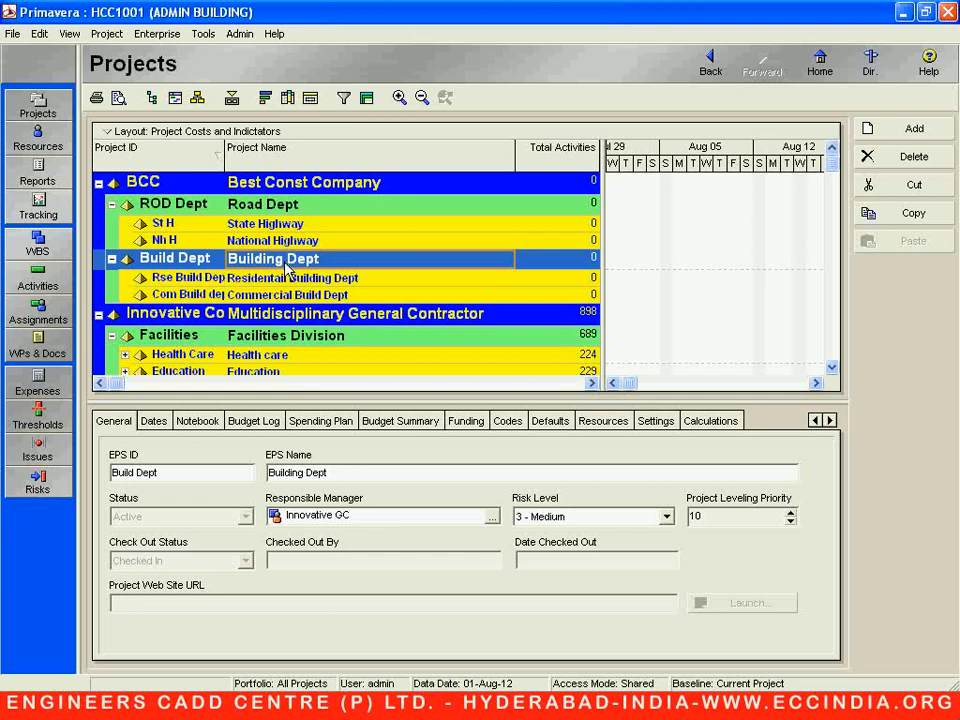
left_click(280, 224)
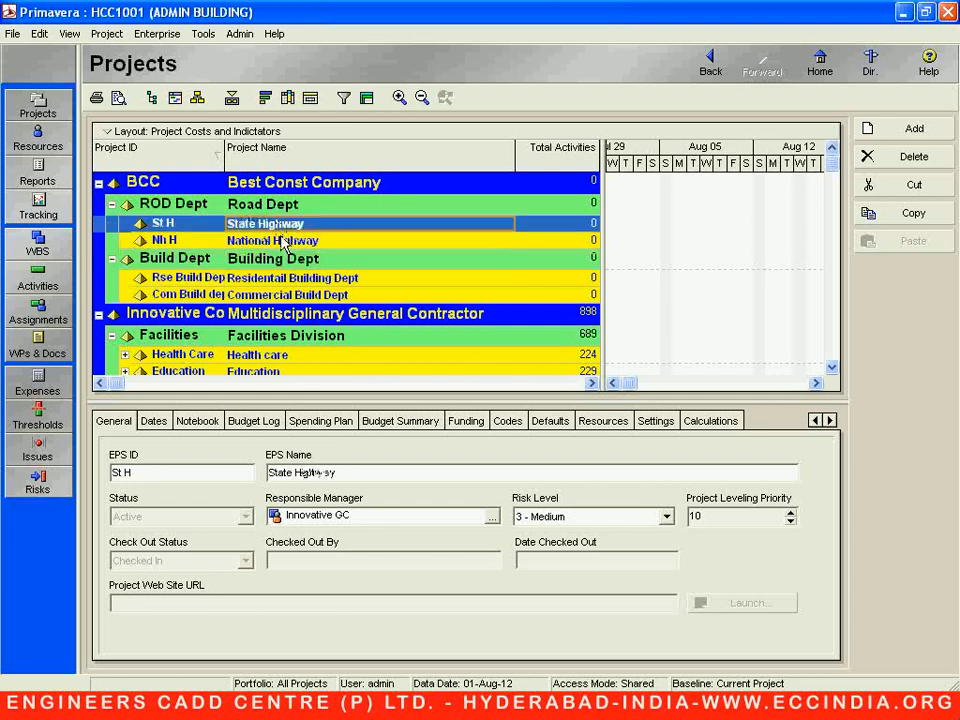
left_click(284, 241)
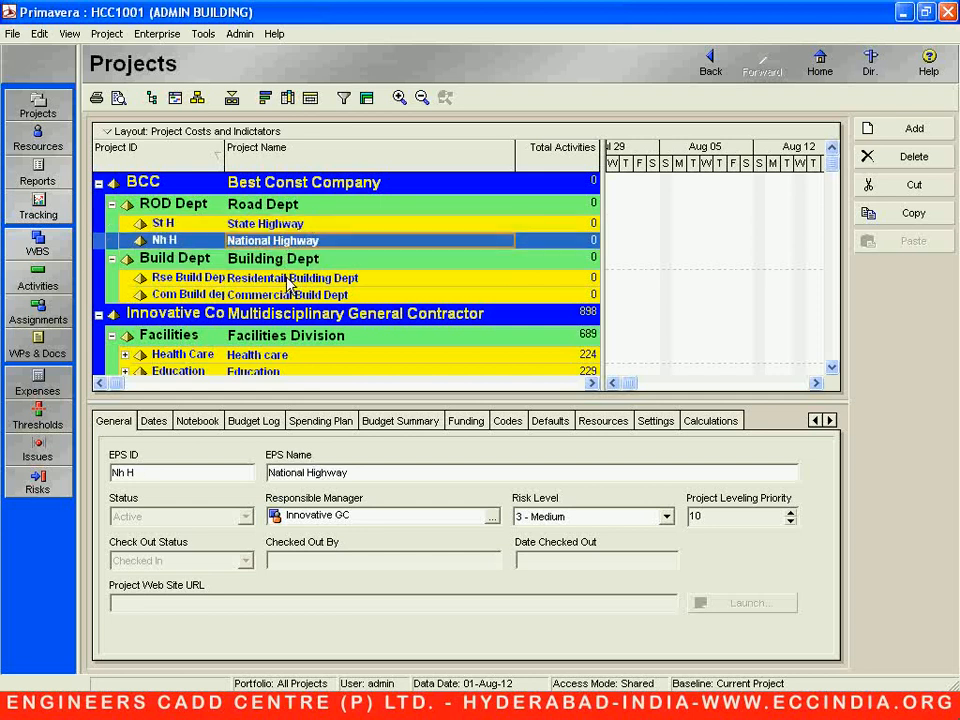
left_click(288, 280)
left_click(295, 295)
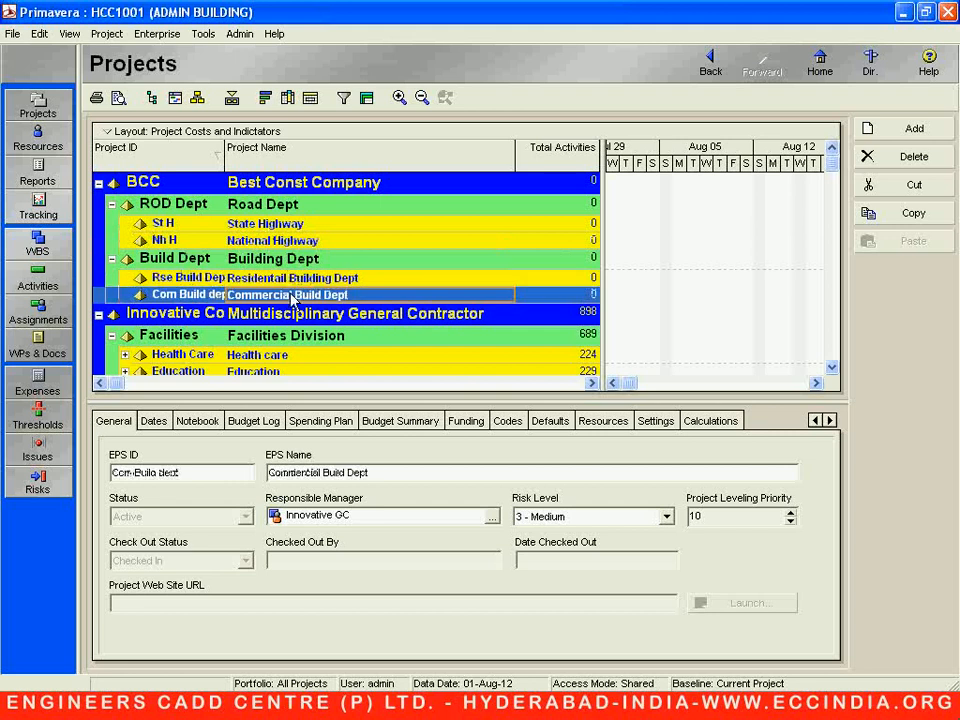